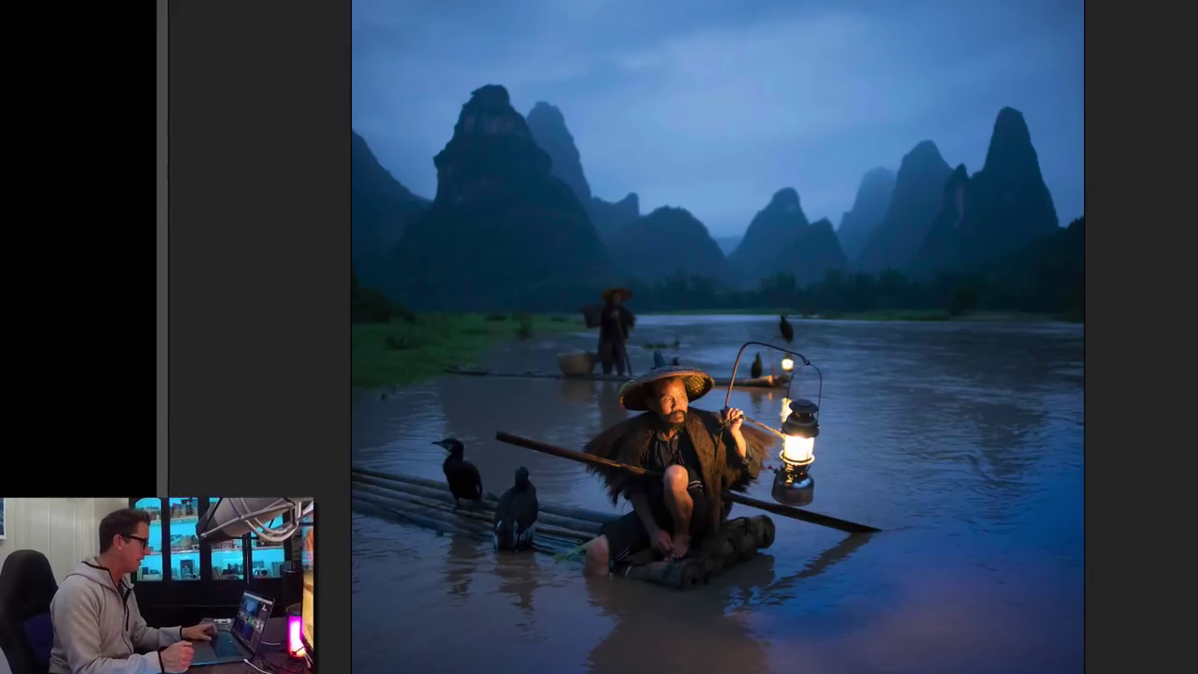
Step: Bring up the macOS app switcher over the finished fisherman edit
{"action": "key", "text": "super+Tab"}
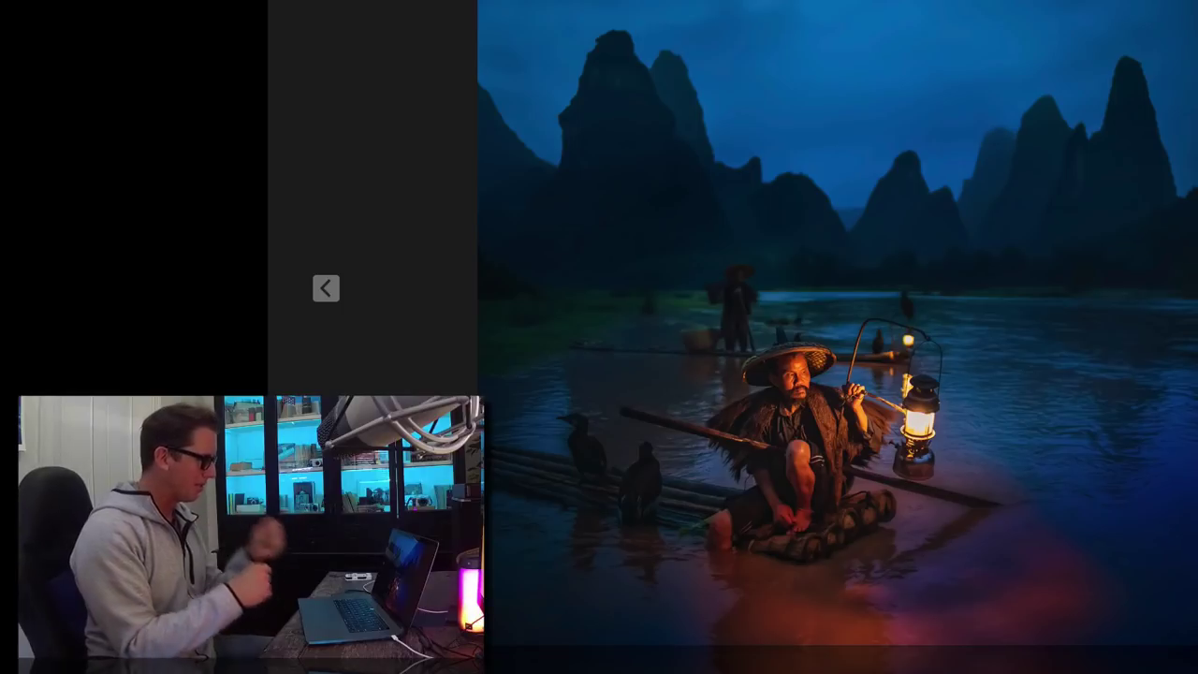
Step: Switch to Bridge and send the Day 16 Peaking Eze DNG panorama to Aurora HDR's dock icon
{"action": "key", "text": "super+Tab"}
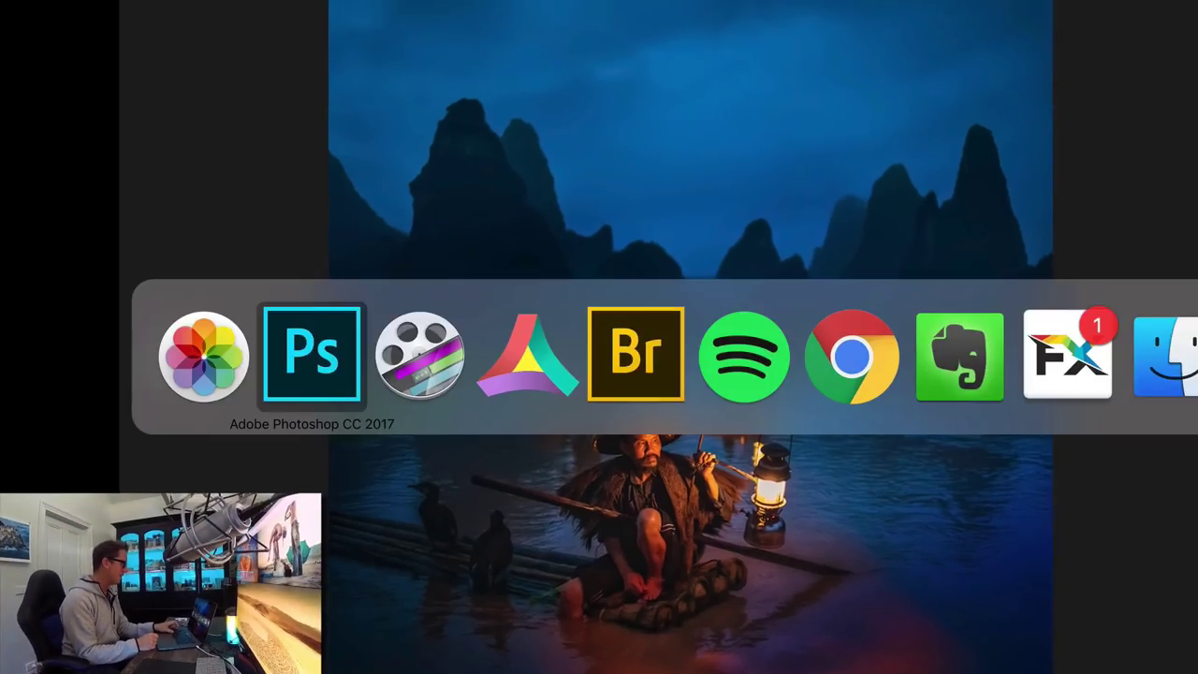
{"action": "key", "text": "super+Tab"}
{"action": "key", "text": "super+Tab"}
{"action": "key", "text": "super+Tab"}
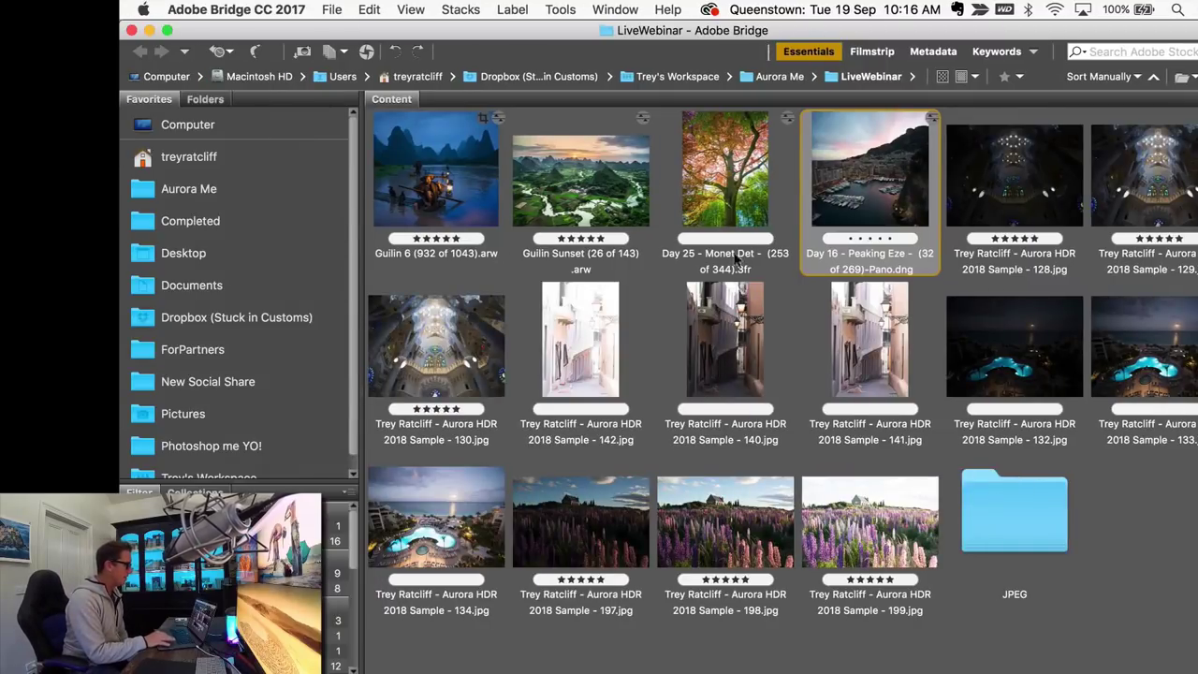
{"action": "left_click_drag", "start_coordinate": [859, 178], "coordinate": [564, 666]}
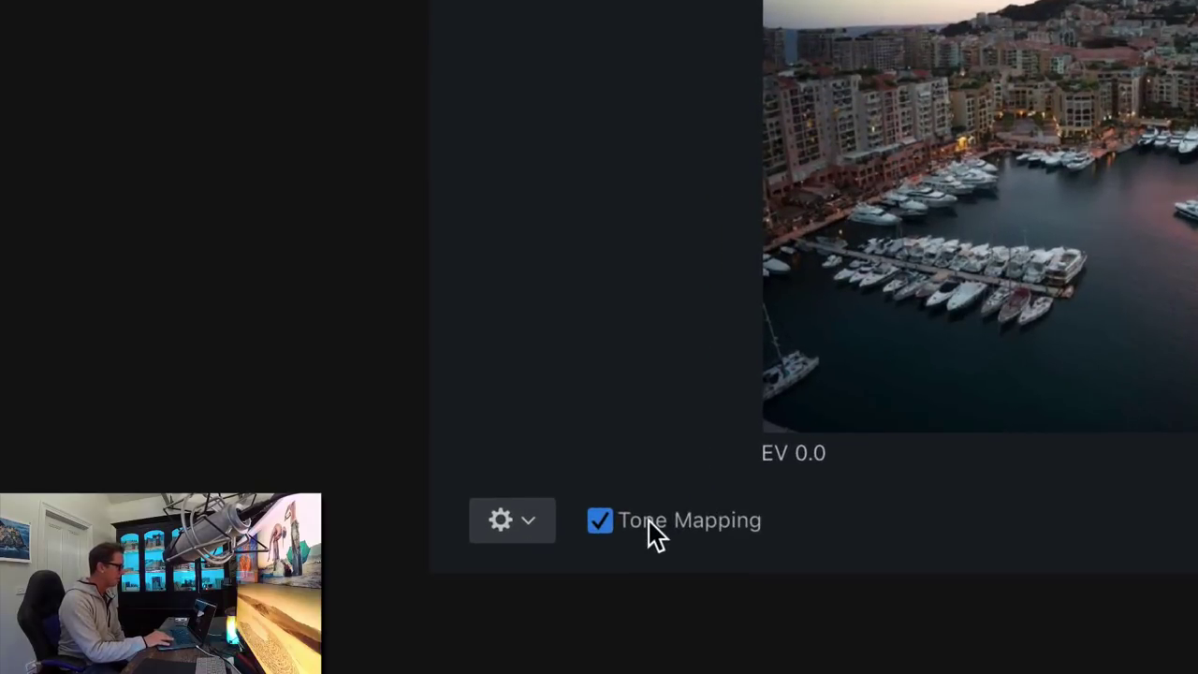
Step: Check the import's gear options, leaving Color Denoise on, and close the menu
{"action": "left_click", "coordinate": [529, 523]}
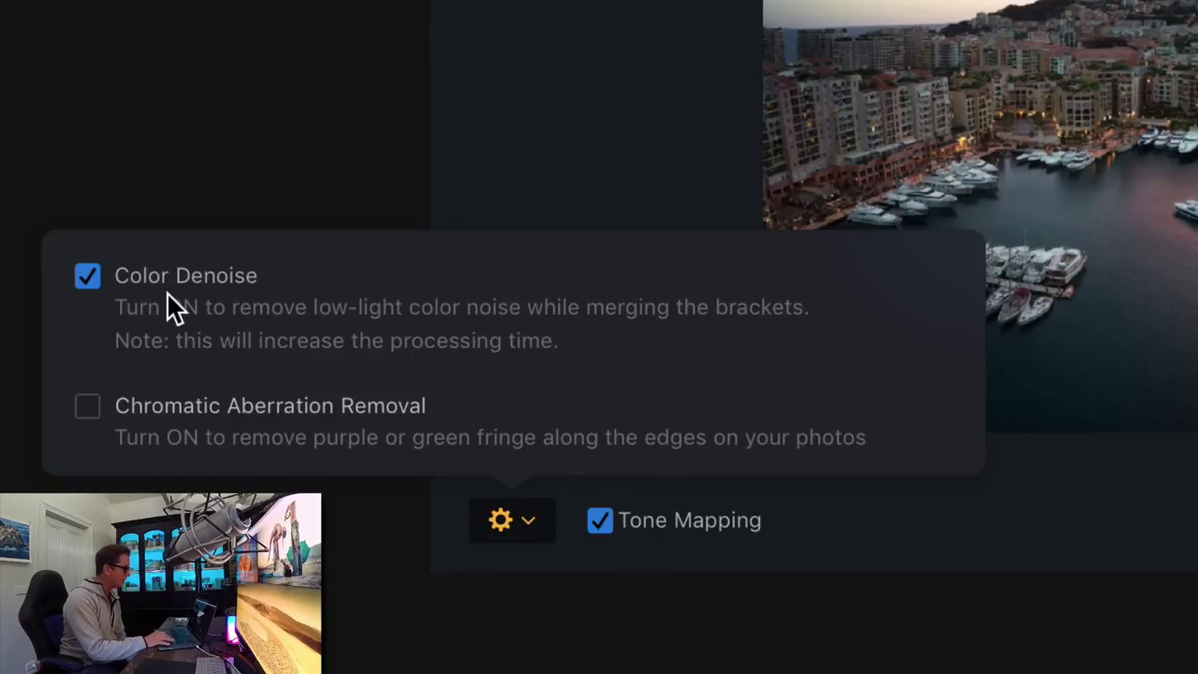
{"action": "left_click", "coordinate": [1064, 519]}
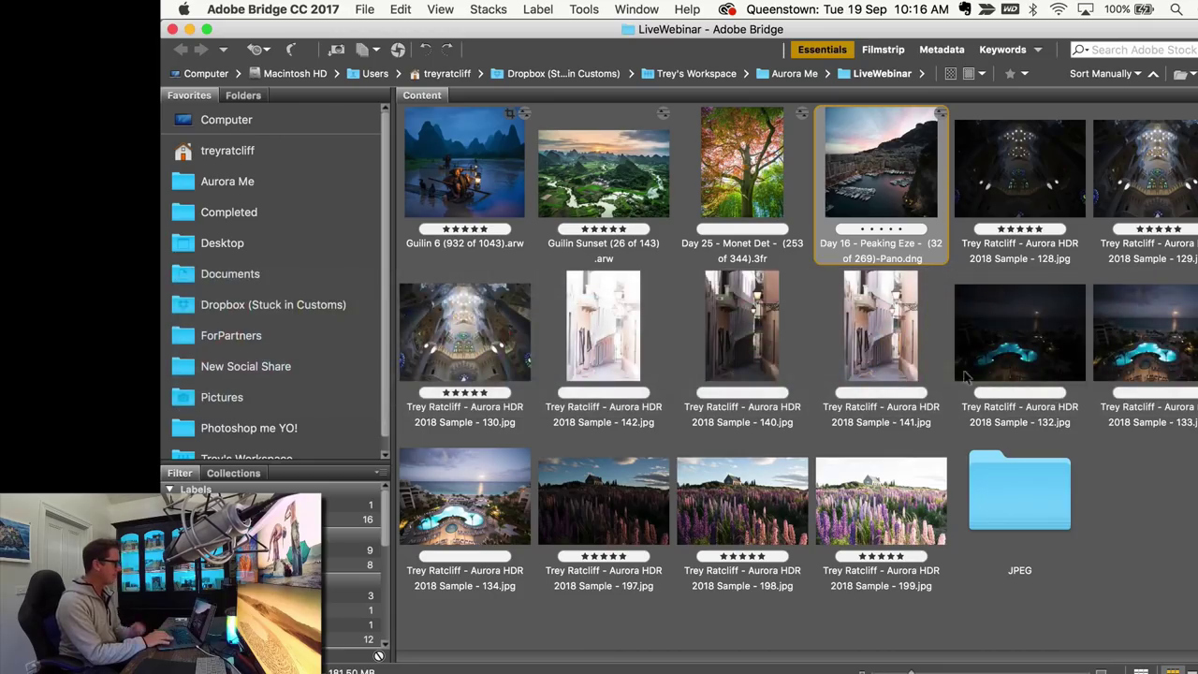
Step: Preview the original harbour panorama full screen in Bridge, then return to Aurora HDR
{"action": "key", "text": "space"}
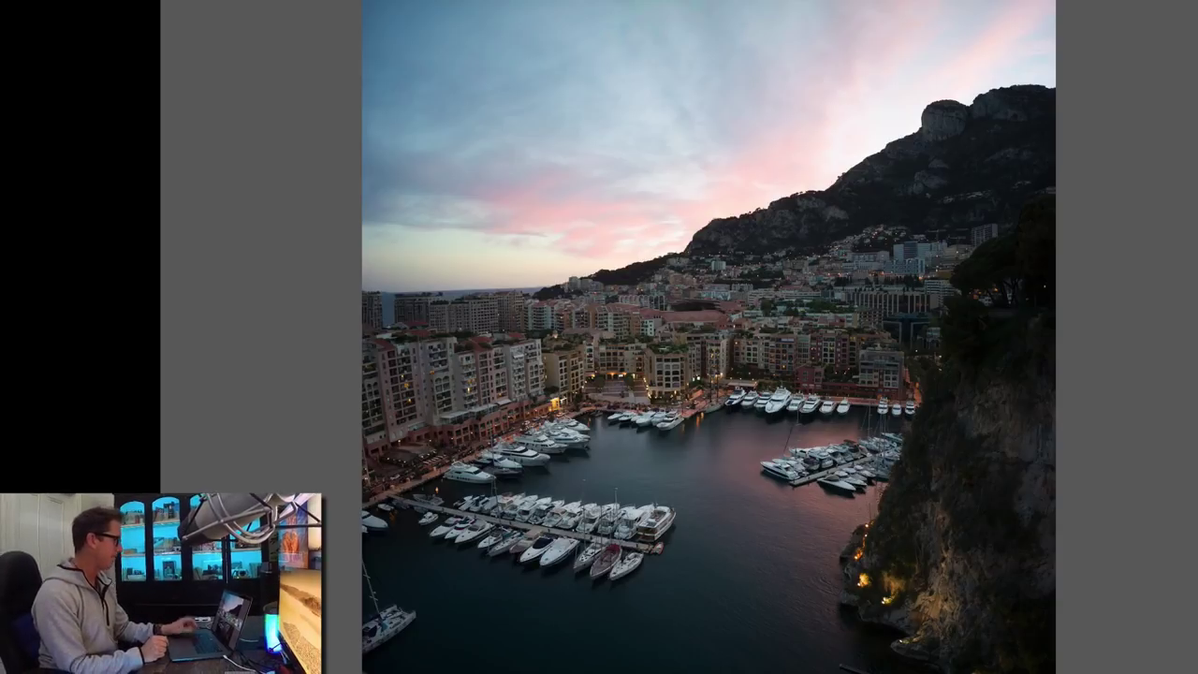
{"action": "key", "text": "super+Tab"}
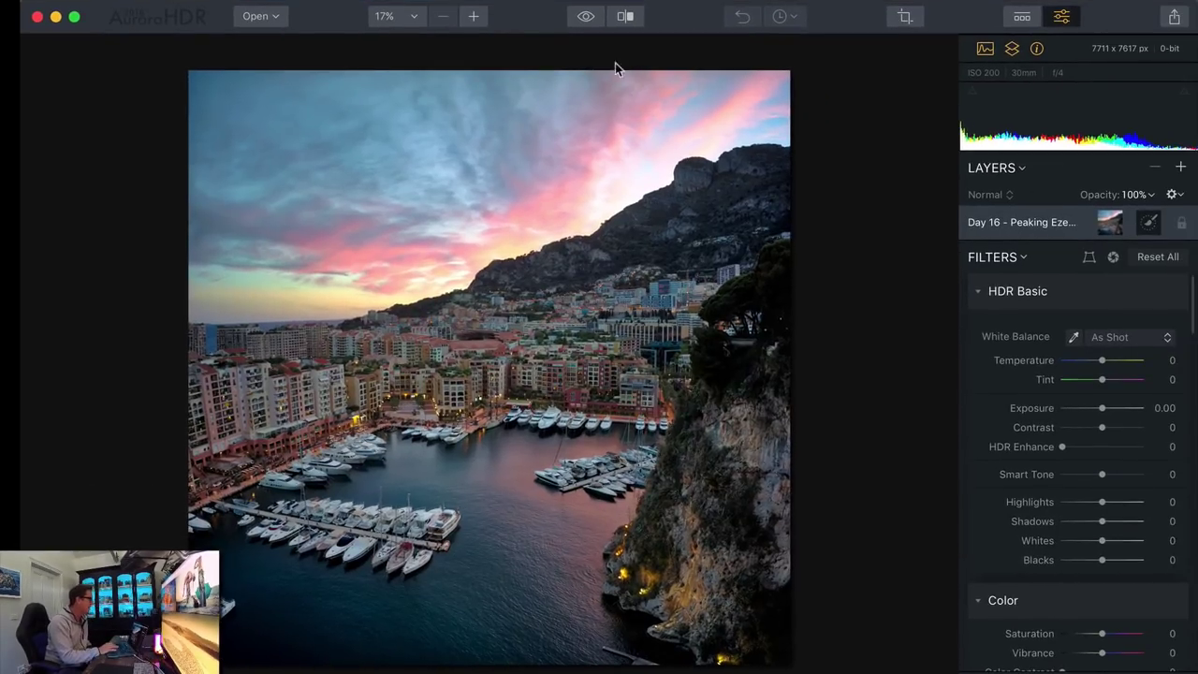
Step: Flip between the processed harbour photo and its unprocessed original several times
{"action": "left_click", "coordinate": [586, 17]}
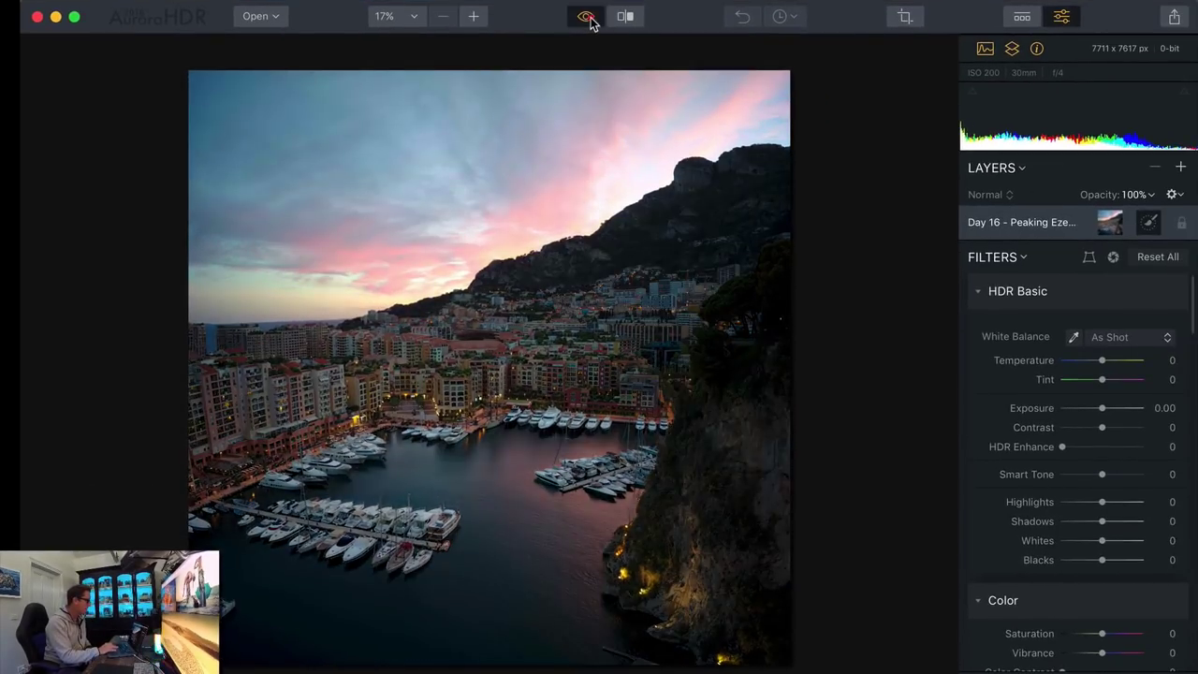
{"action": "left_click", "coordinate": [587, 16]}
{"action": "left_click", "coordinate": [586, 17]}
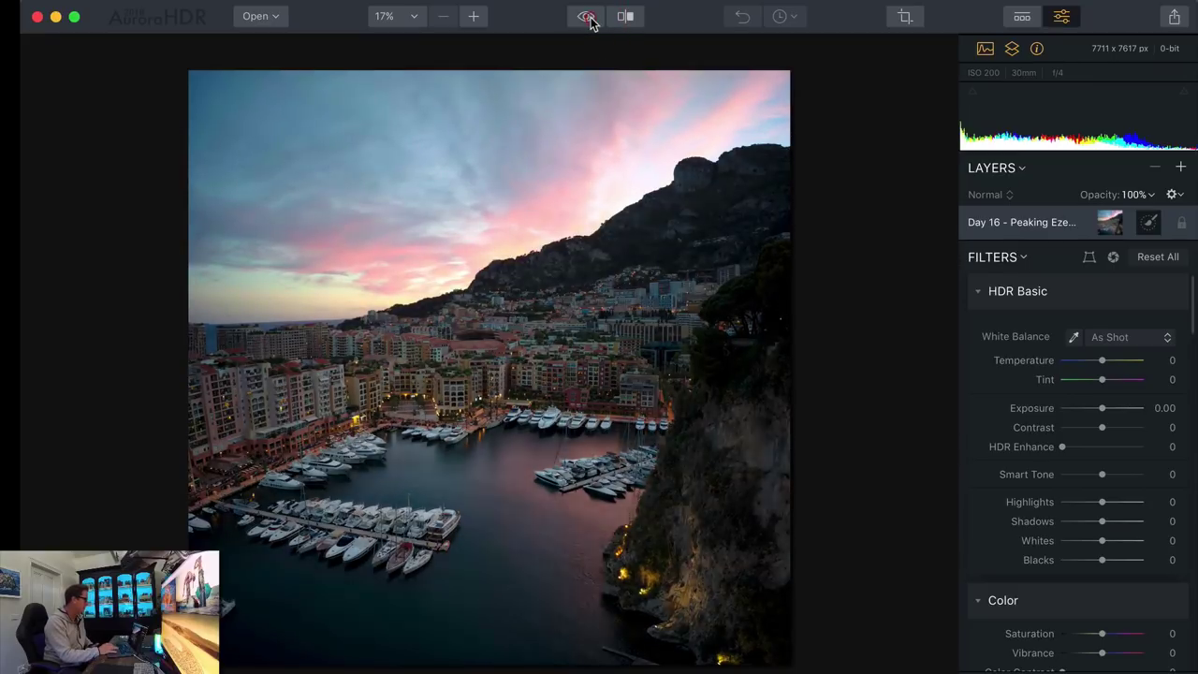
{"action": "left_click", "coordinate": [586, 17]}
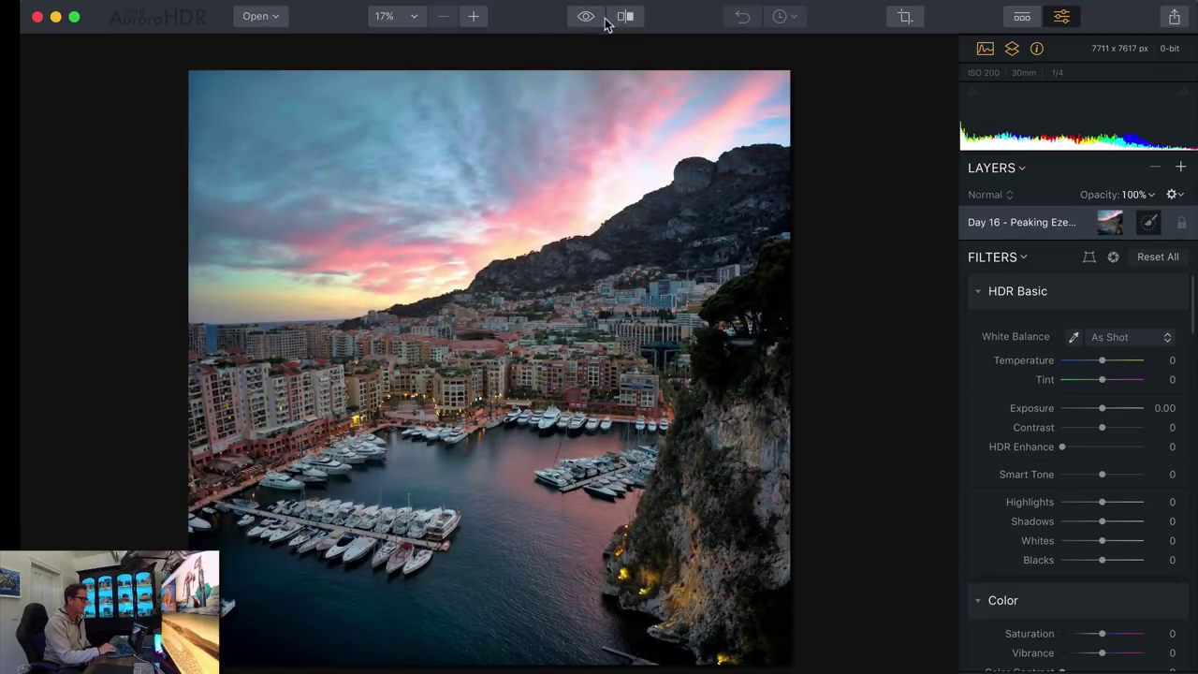
Step: Hide the Filters side panel so the harbour photo fills the workspace
{"action": "scroll", "coordinate": [1109, 459], "scroll_direction": "down", "scroll_amount": 4}
{"action": "scroll", "coordinate": [1107, 454], "scroll_direction": "down", "scroll_amount": 8}
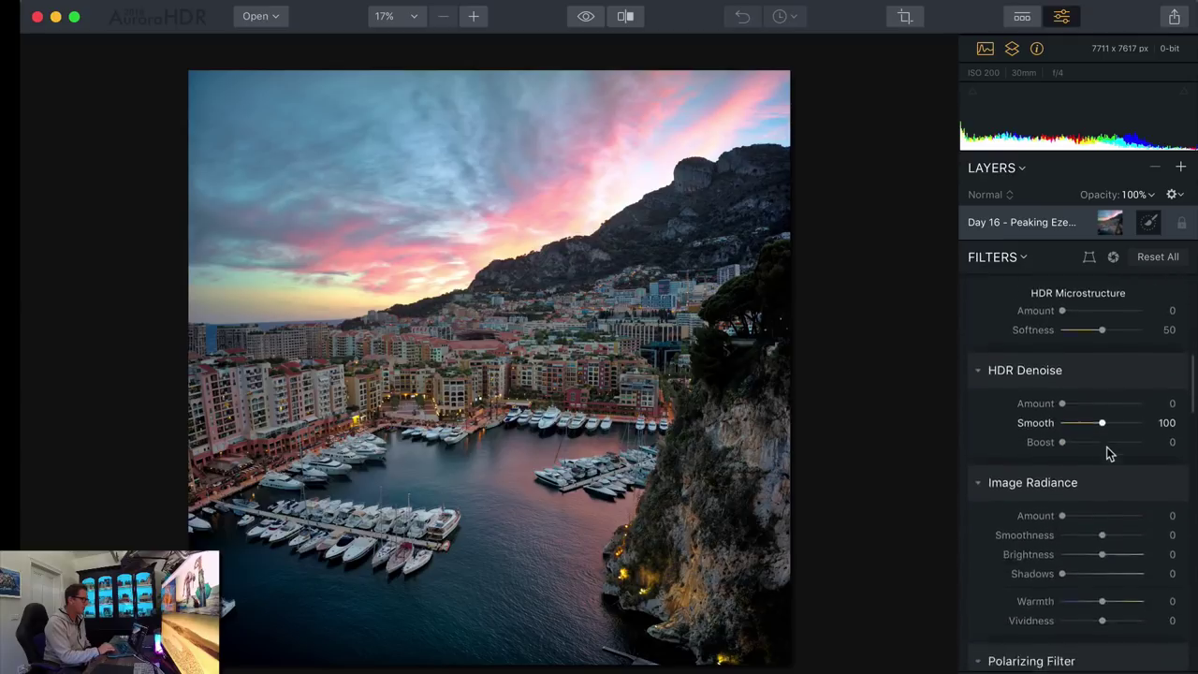
{"action": "scroll", "coordinate": [1107, 454], "scroll_direction": "up", "scroll_amount": 10}
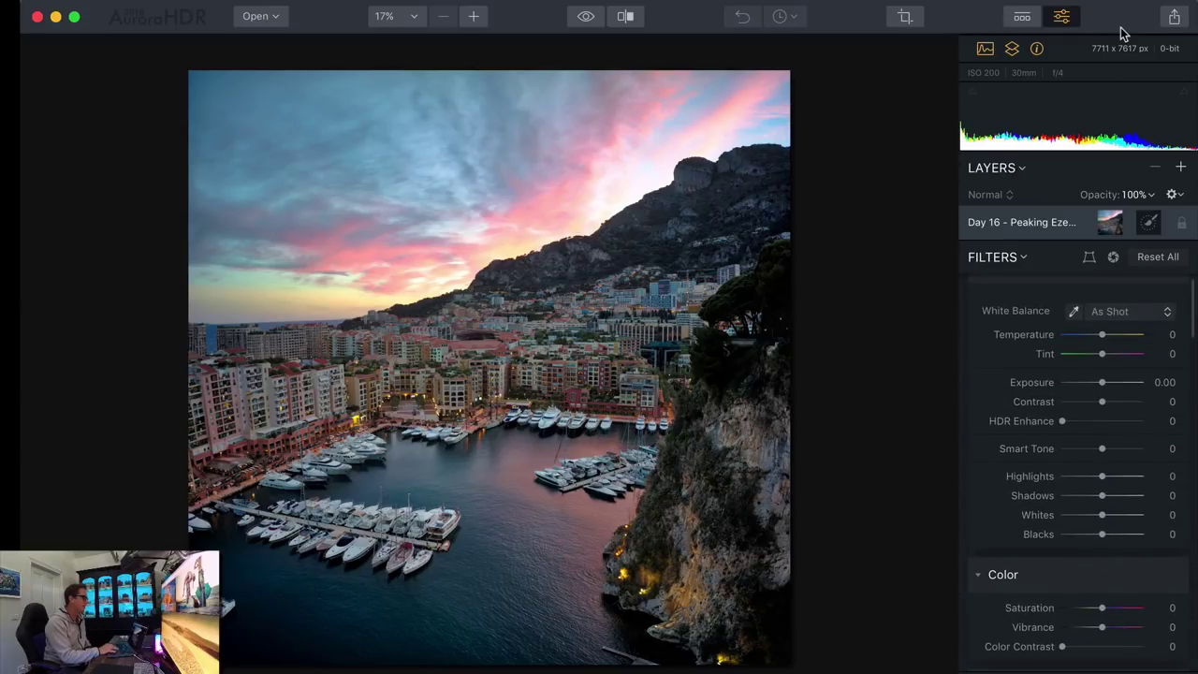
{"action": "left_click", "coordinate": [1062, 16]}
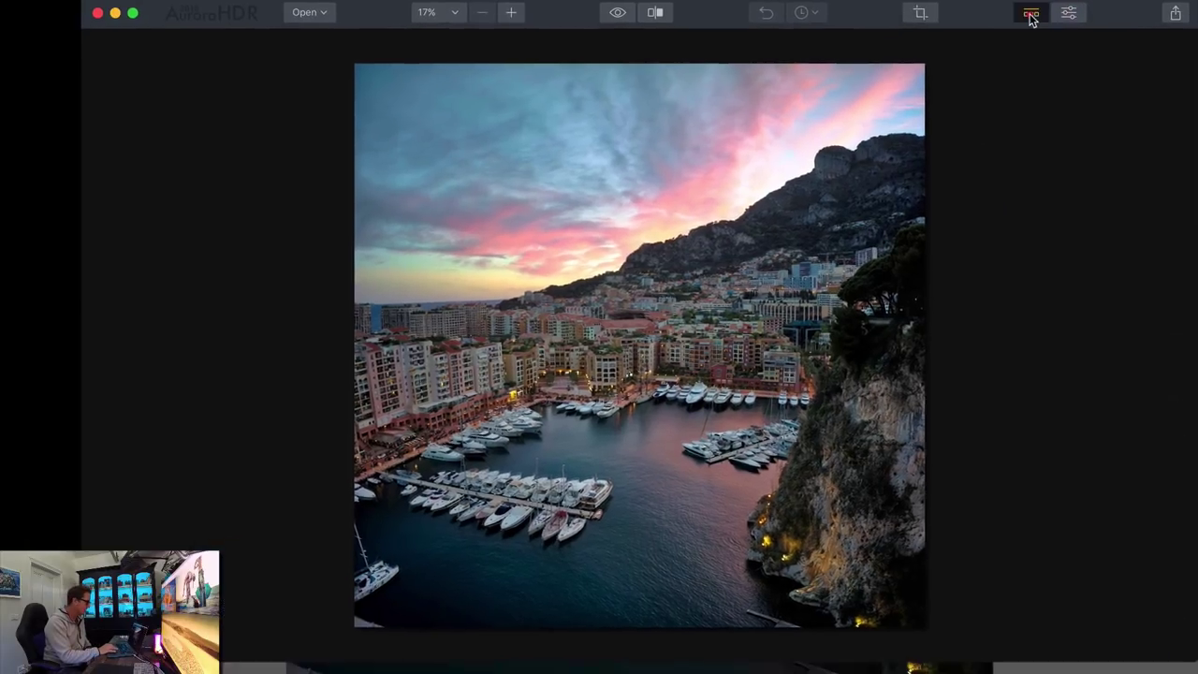
Step: Show the presets strip, try Architecture Bright, and browse the Realistic HDR category
{"action": "left_click", "coordinate": [1022, 17]}
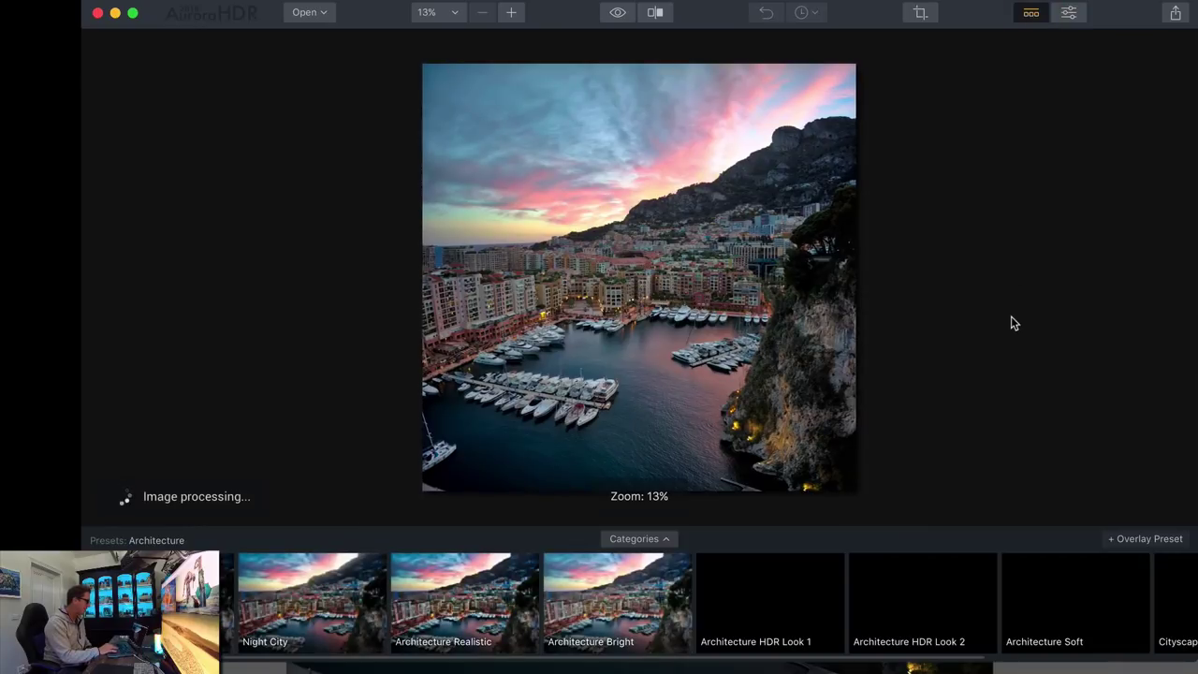
{"action": "mouse_move", "coordinate": [629, 579]}
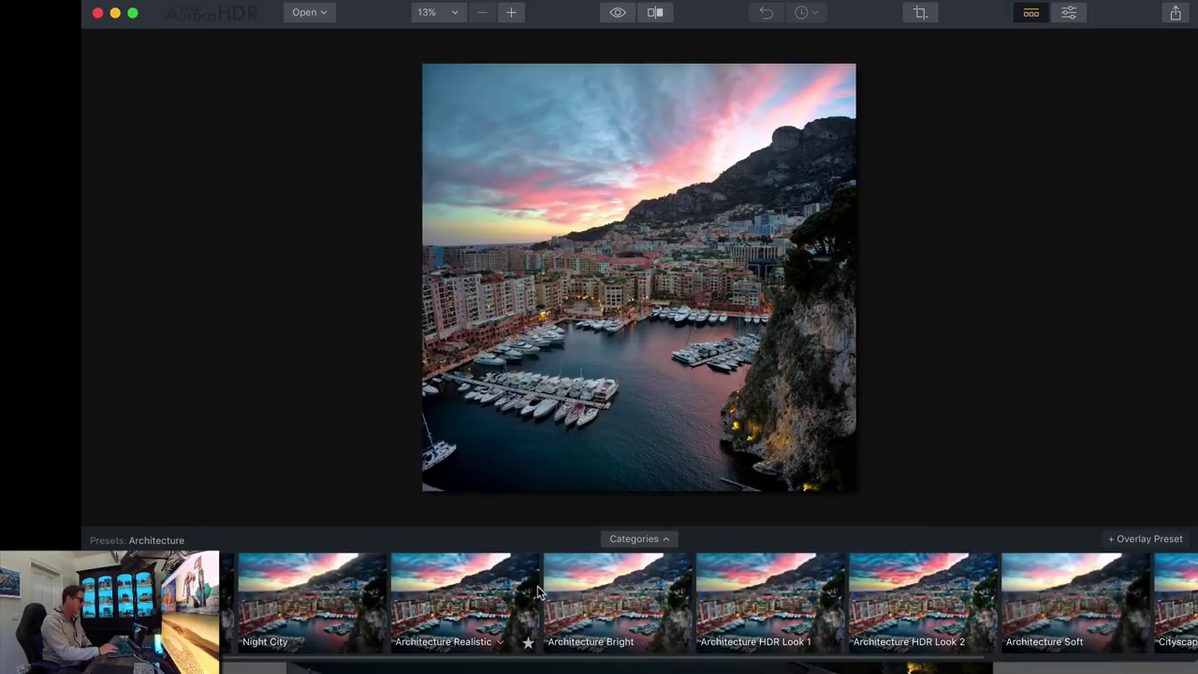
{"action": "left_click", "coordinate": [601, 581]}
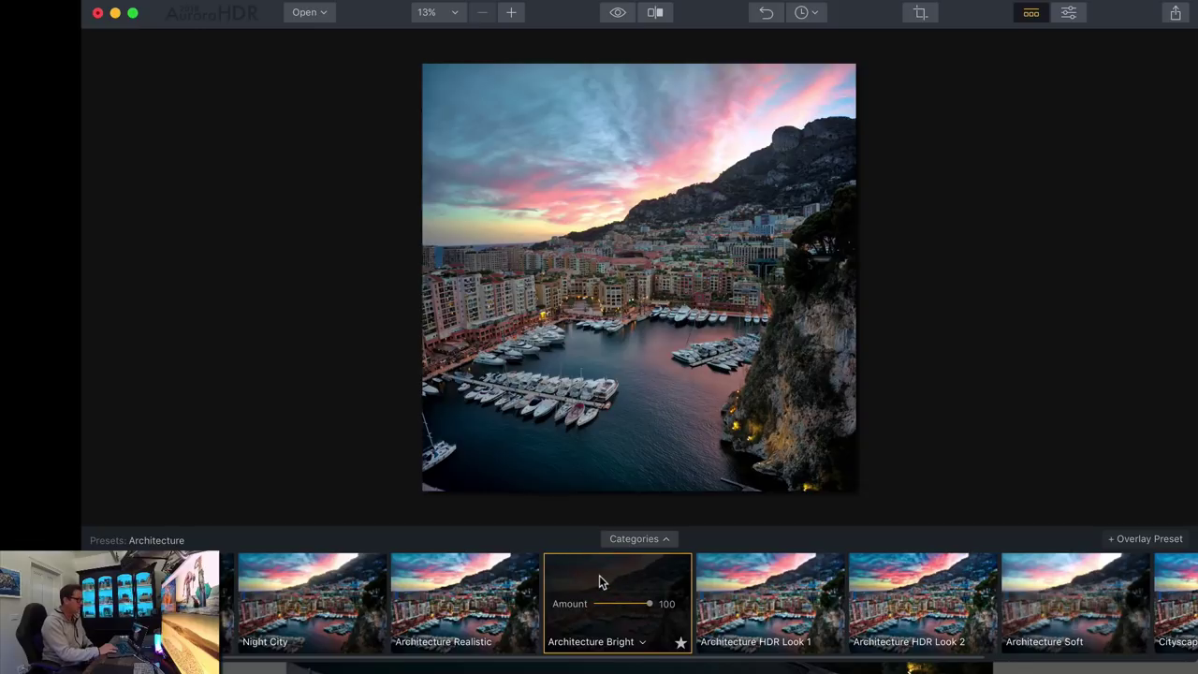
{"action": "left_click", "coordinate": [650, 538]}
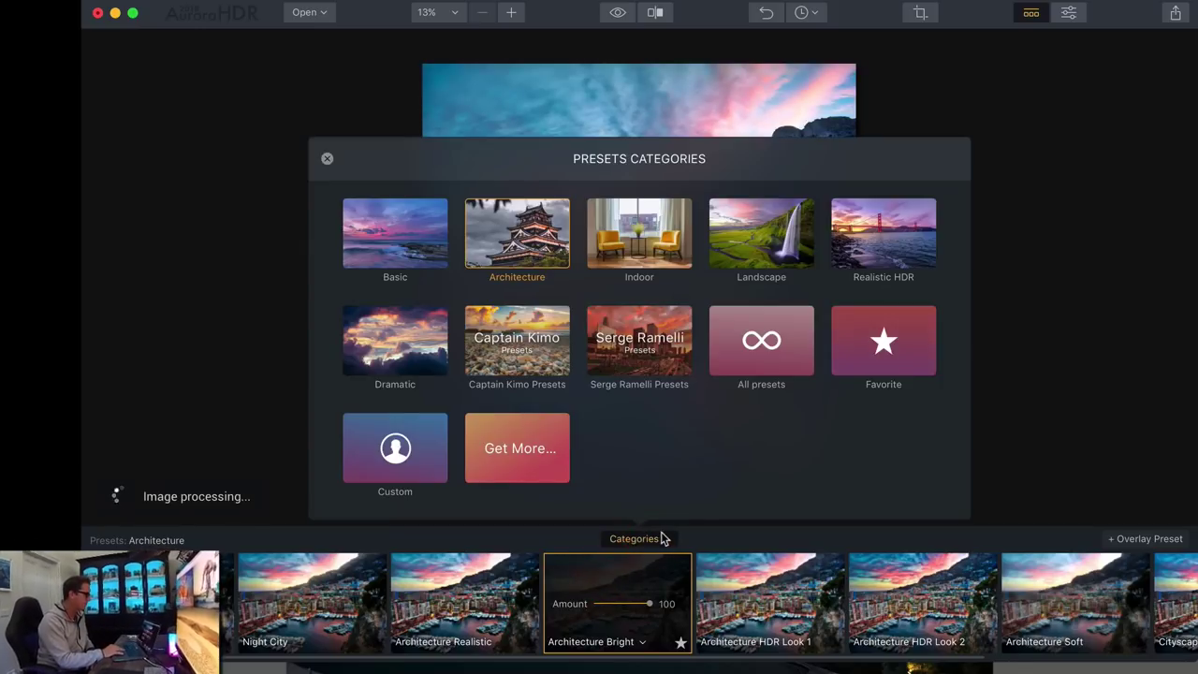
{"action": "left_click", "coordinate": [887, 260]}
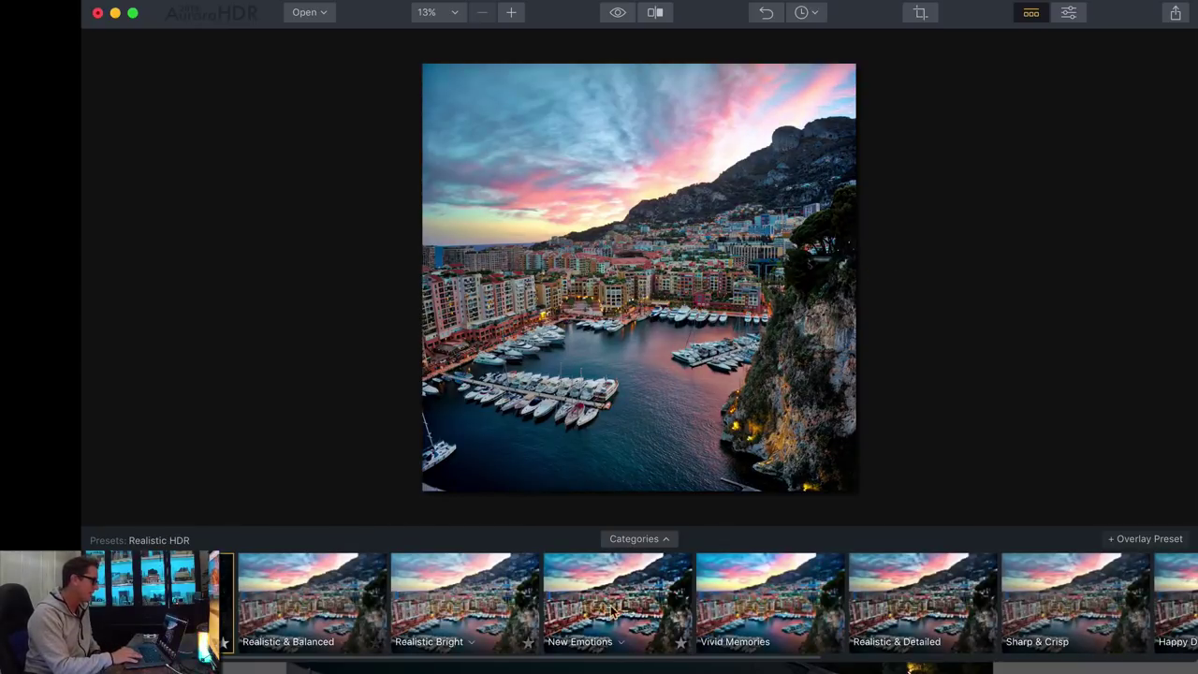
Step: Load the Landscape presets, compare Landscape Deep, and apply Landscape Enhanced at amount 100
{"action": "left_click", "coordinate": [653, 539]}
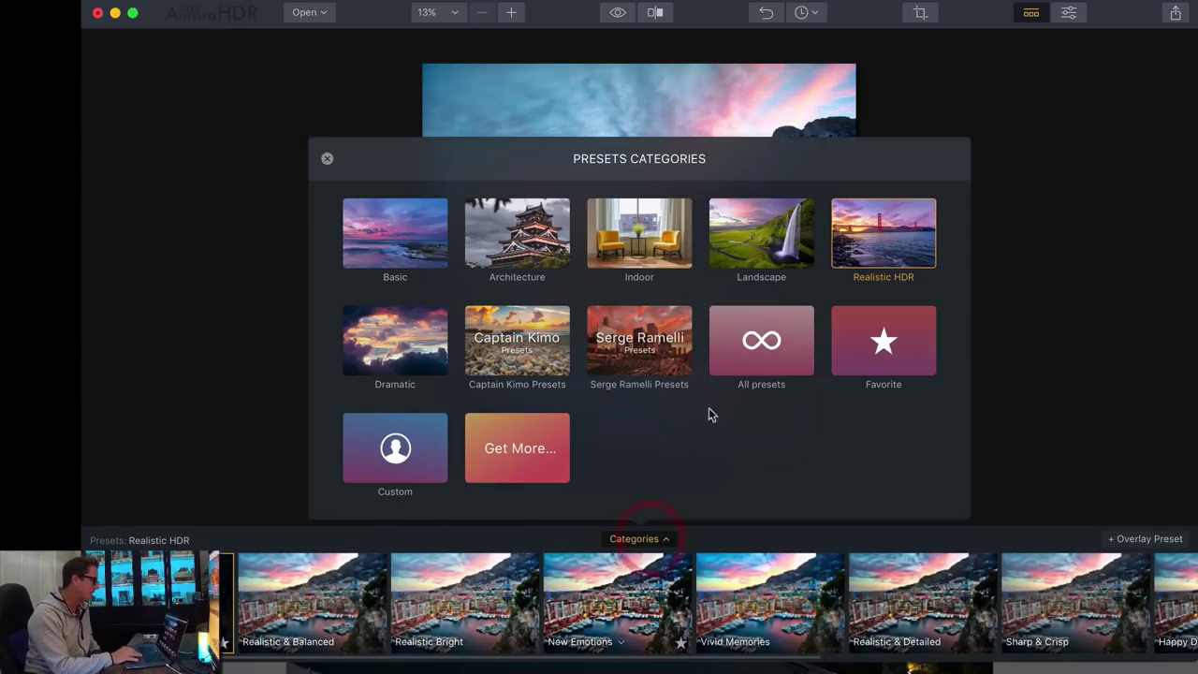
{"action": "left_click", "coordinate": [783, 246]}
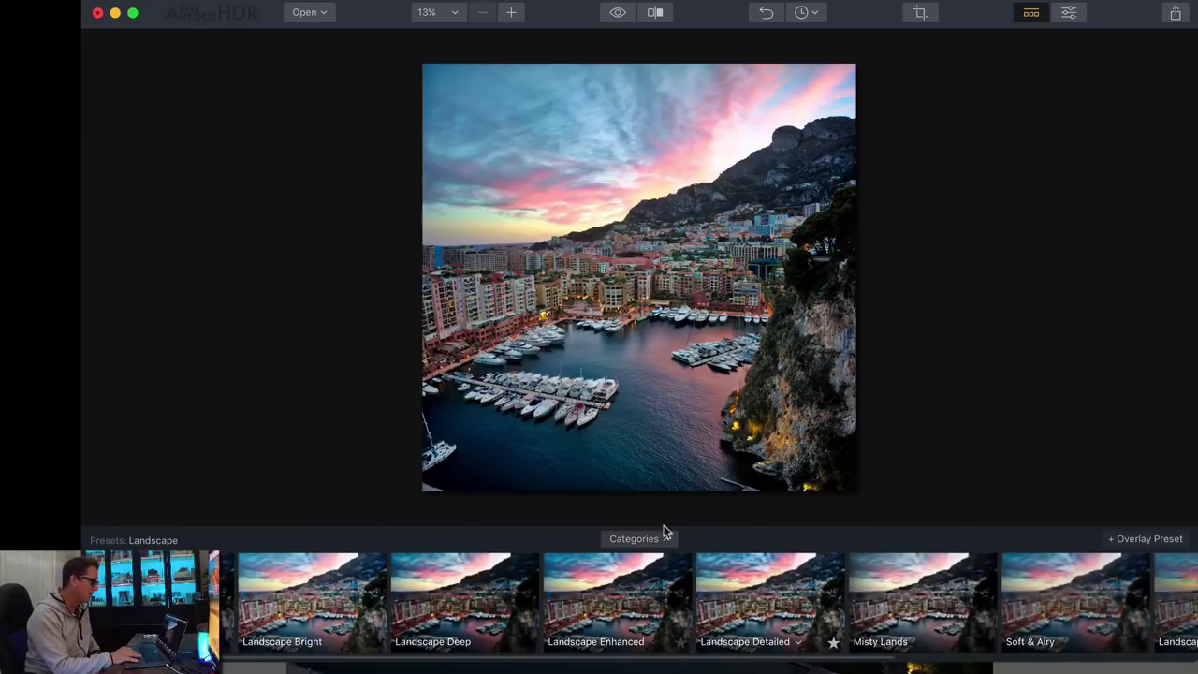
{"action": "left_click", "coordinate": [601, 590]}
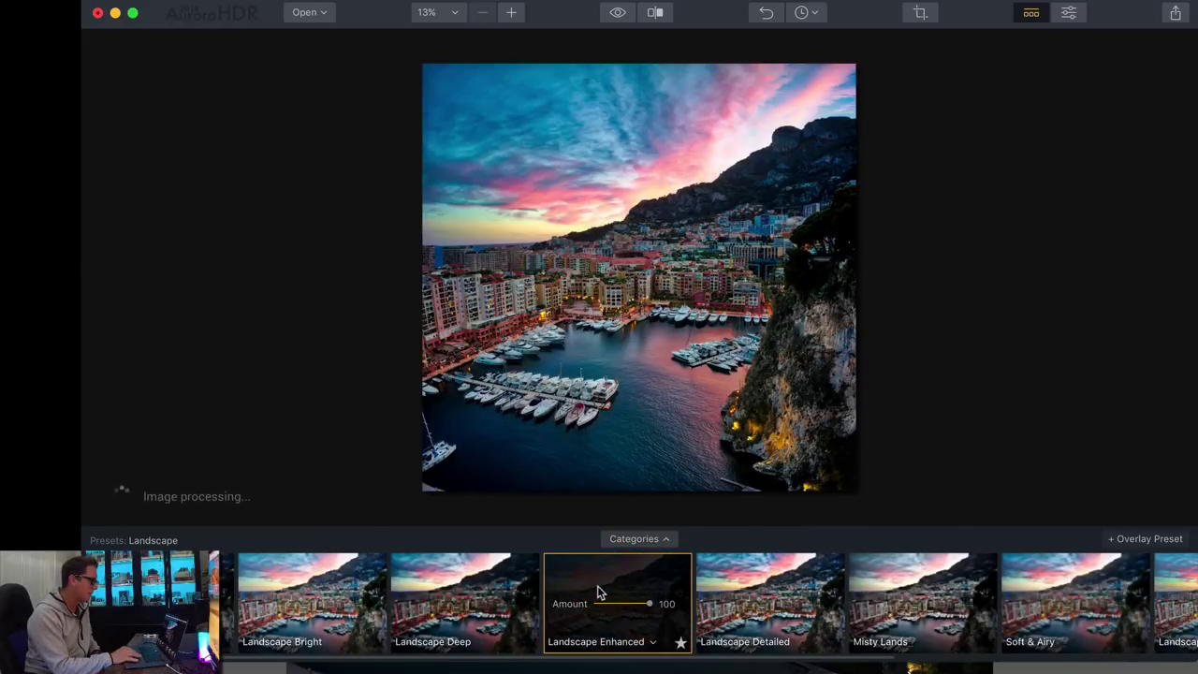
{"action": "left_click", "coordinate": [468, 589]}
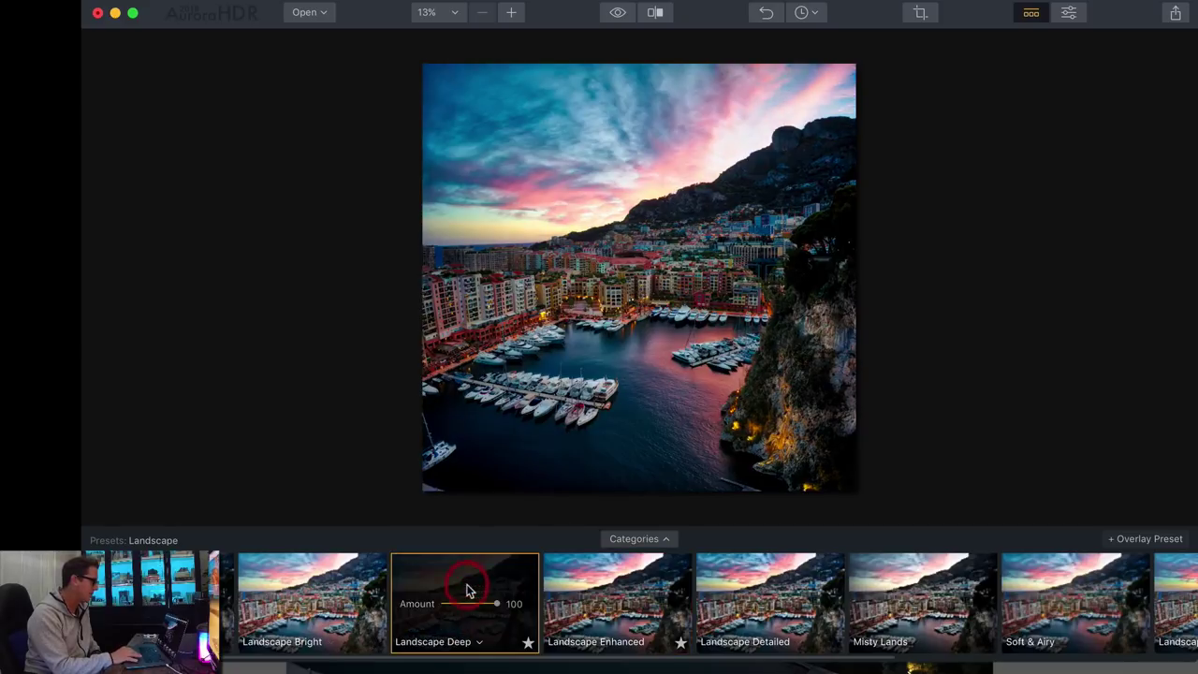
{"action": "left_click", "coordinate": [650, 577]}
{"action": "left_click", "coordinate": [663, 547]}
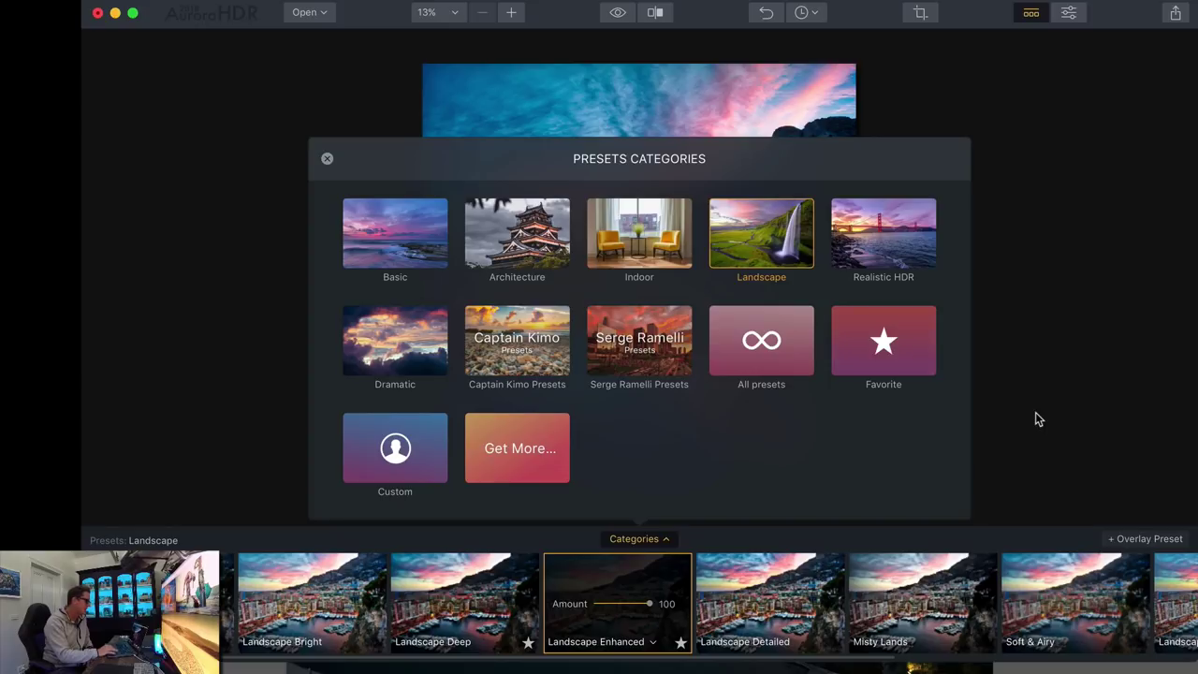
{"action": "left_click", "coordinate": [1018, 379]}
Step: Reset all of the layer's filters to 0 from the Filters panel's layer options
{"action": "left_click", "coordinate": [1032, 13]}
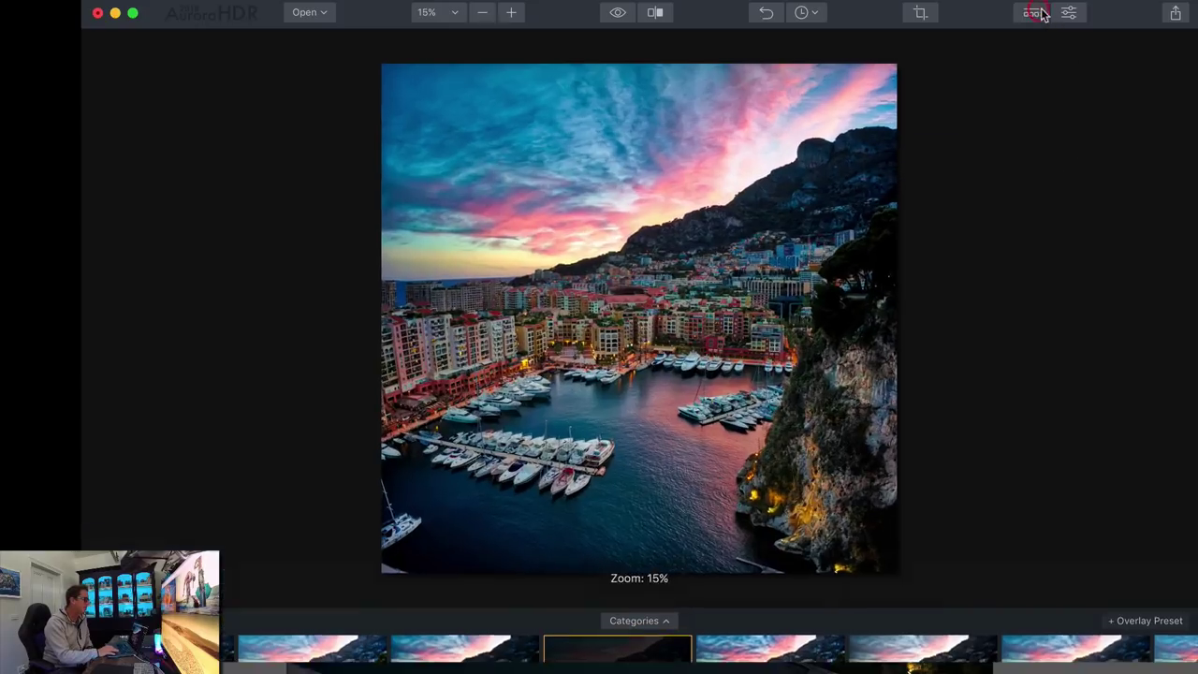
{"action": "left_click", "coordinate": [1068, 13]}
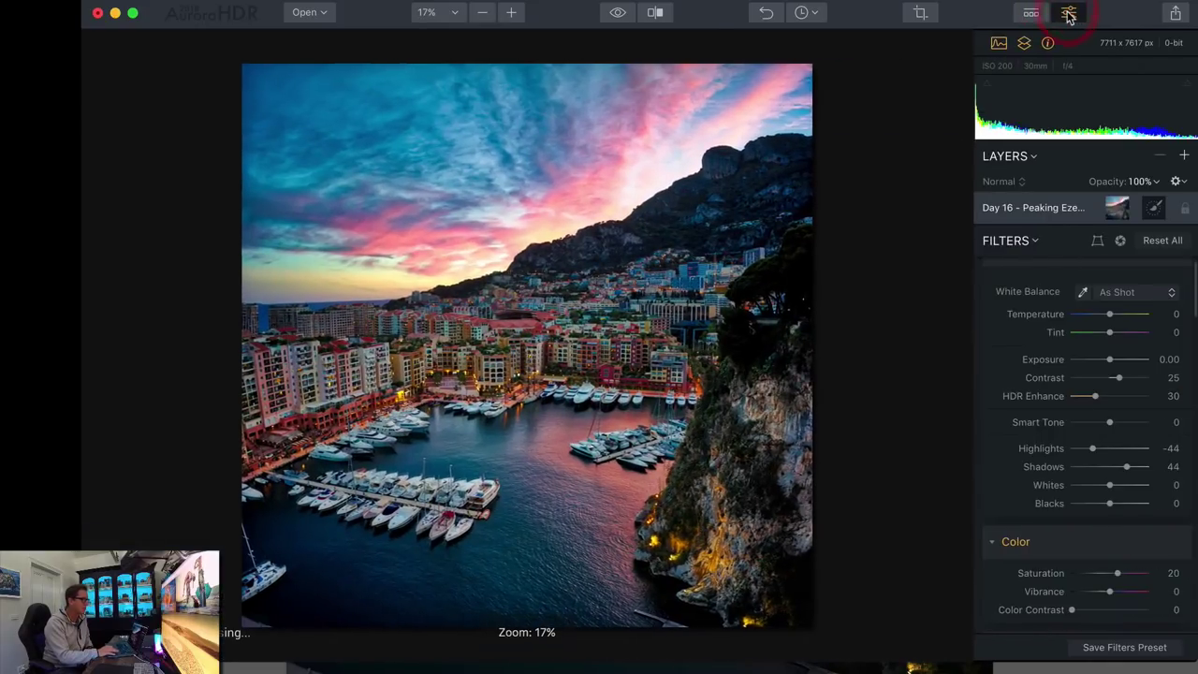
{"action": "left_click", "coordinate": [1177, 182]}
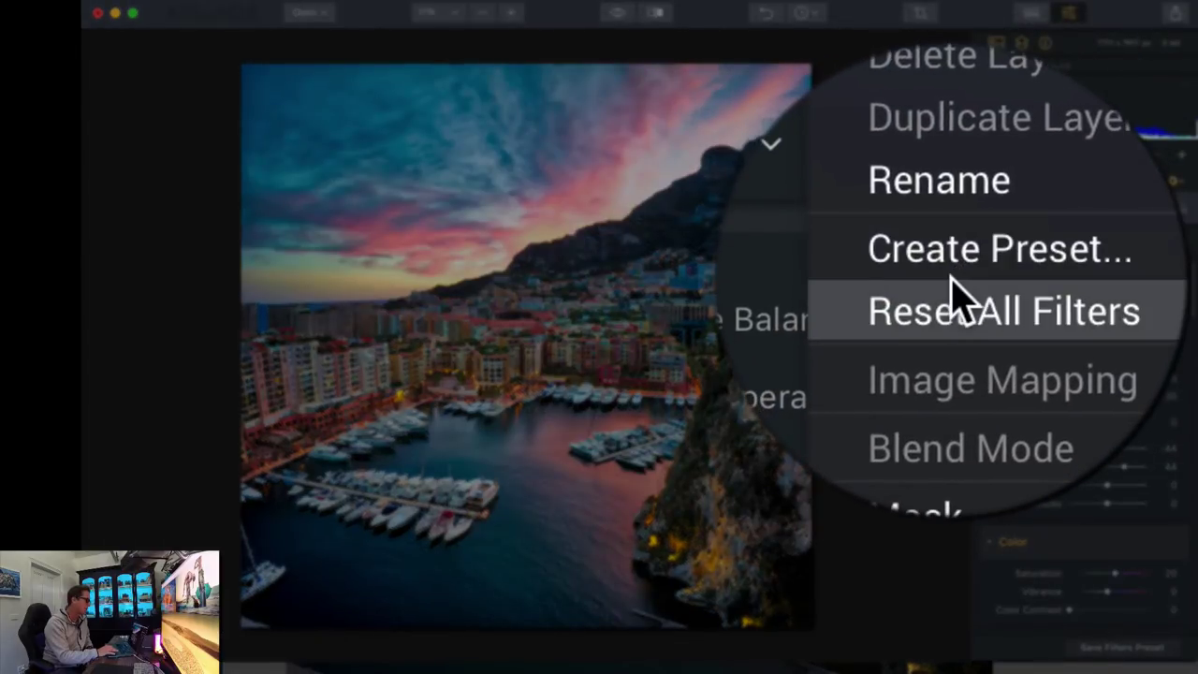
{"action": "left_click", "coordinate": [950, 281]}
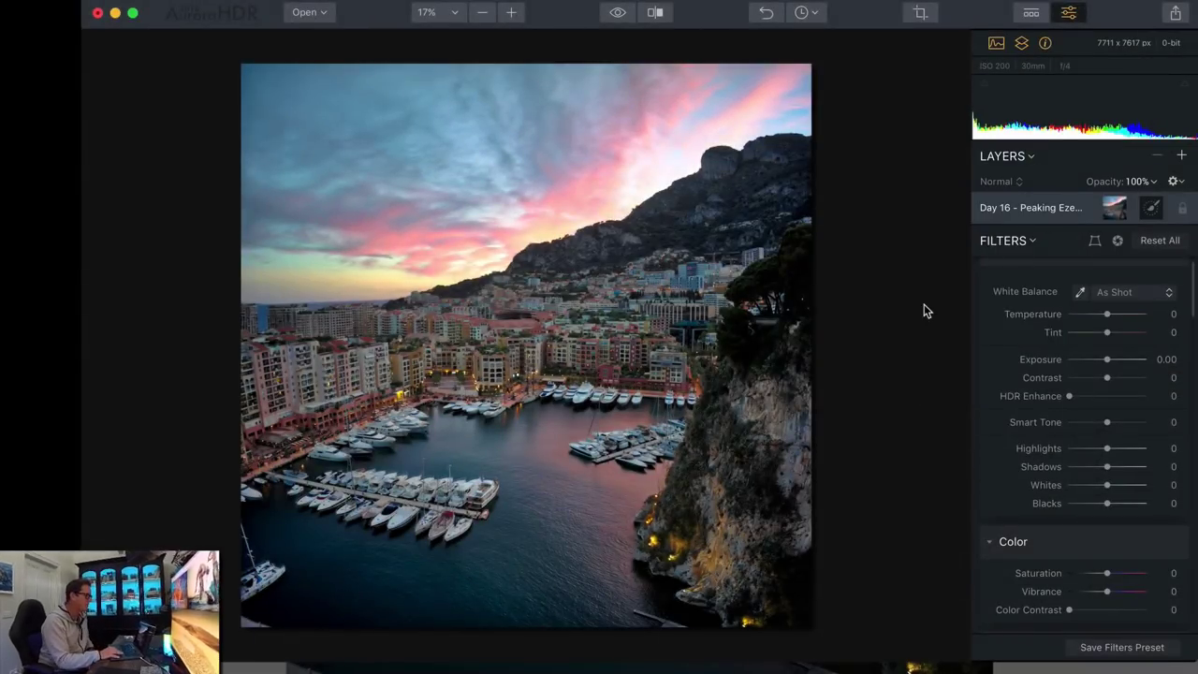
{"action": "left_click", "coordinate": [1094, 246]}
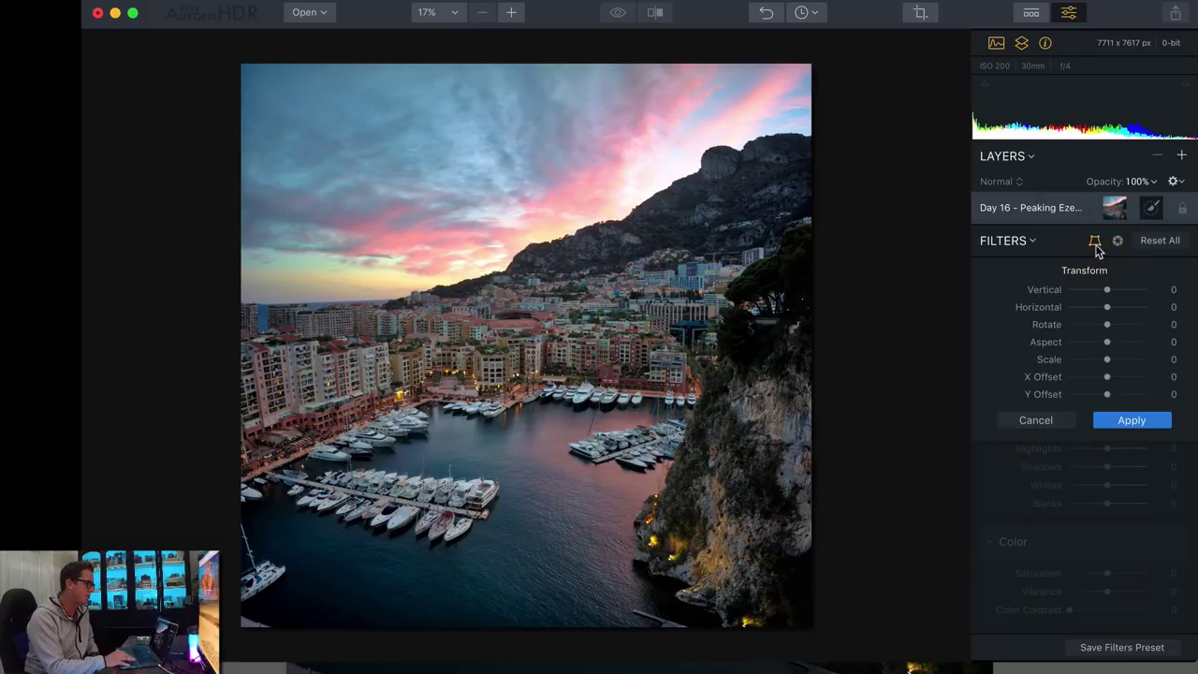
{"action": "mouse_move", "coordinate": [1107, 289]}
{"action": "left_mouse_down"}
{"action": "mouse_move", "coordinate": [1120, 292]}
{"action": "mouse_move", "coordinate": [1089, 290]}
{"action": "left_mouse_up"}
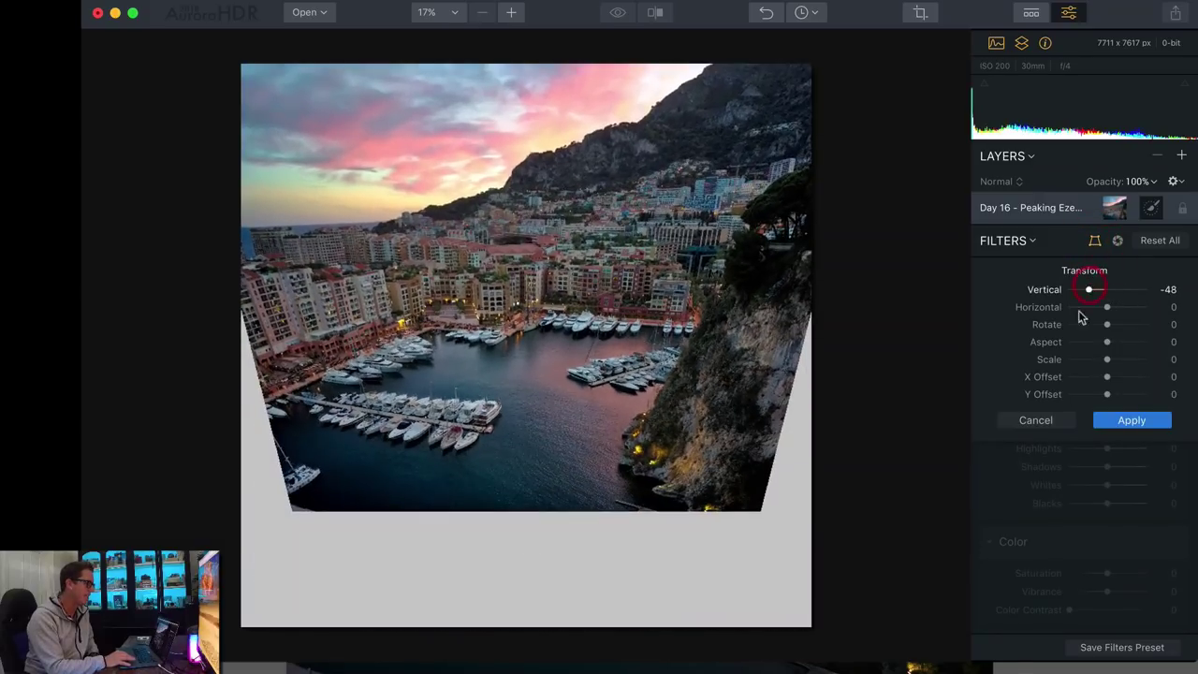
{"action": "left_click", "coordinate": [1035, 420]}
{"action": "left_click", "coordinate": [1118, 241]}
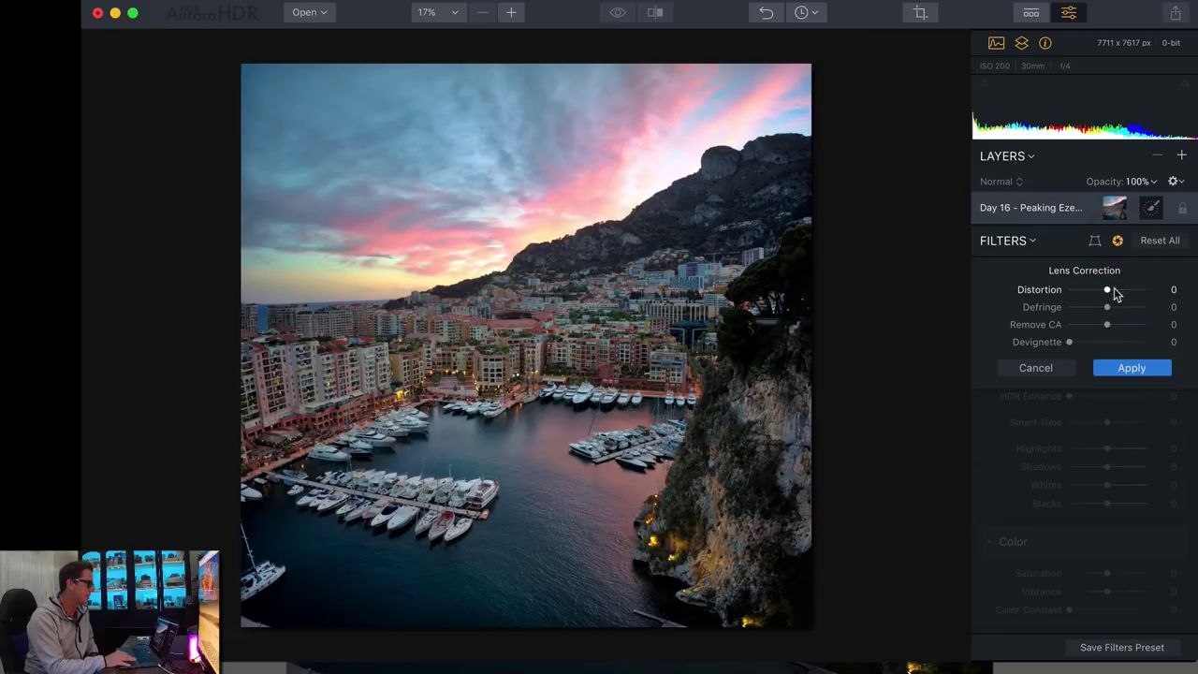
{"action": "mouse_move", "coordinate": [1108, 293]}
{"action": "left_mouse_down"}
{"action": "mouse_move", "coordinate": [1133, 290]}
{"action": "mouse_move", "coordinate": [1081, 291]}
{"action": "mouse_move", "coordinate": [1125, 290]}
{"action": "mouse_move", "coordinate": [1103, 290]}
{"action": "left_mouse_up"}
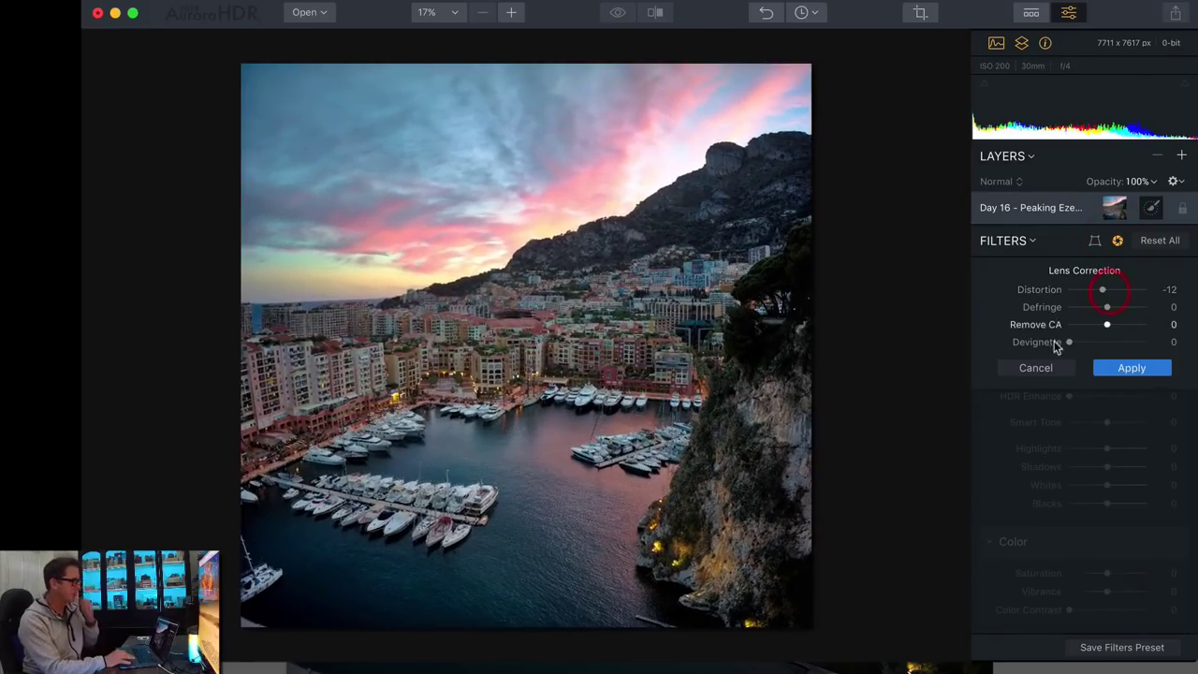
{"action": "left_click", "coordinate": [1035, 371]}
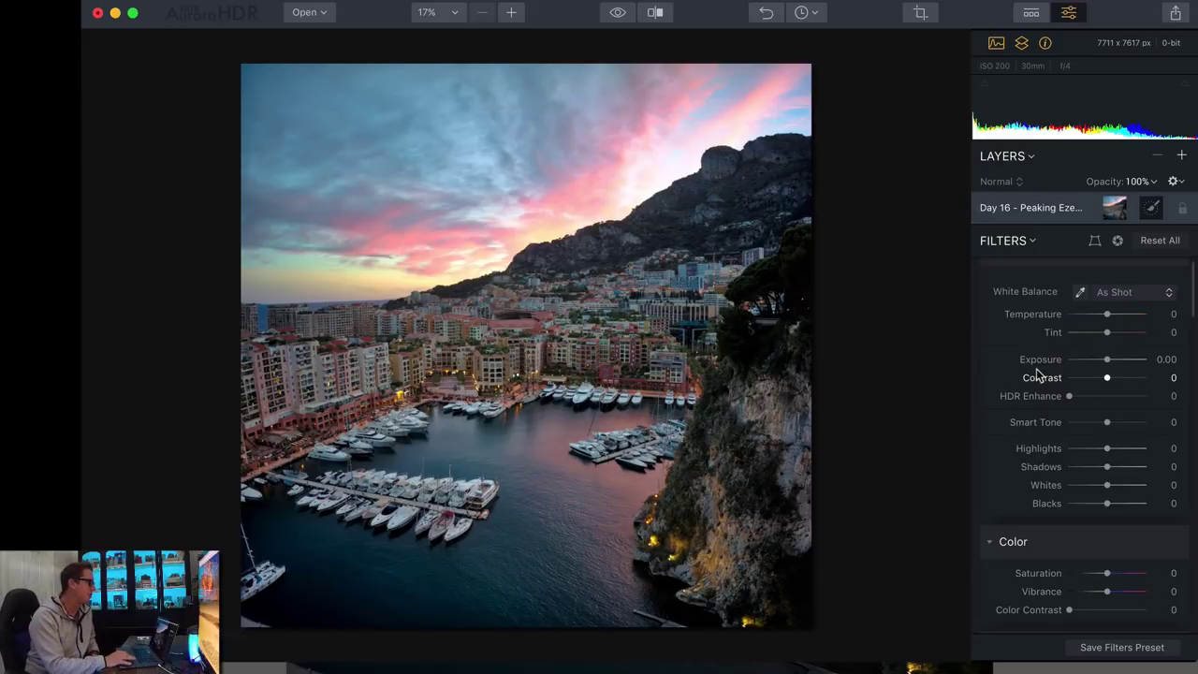
{"action": "left_click", "coordinate": [819, 12]}
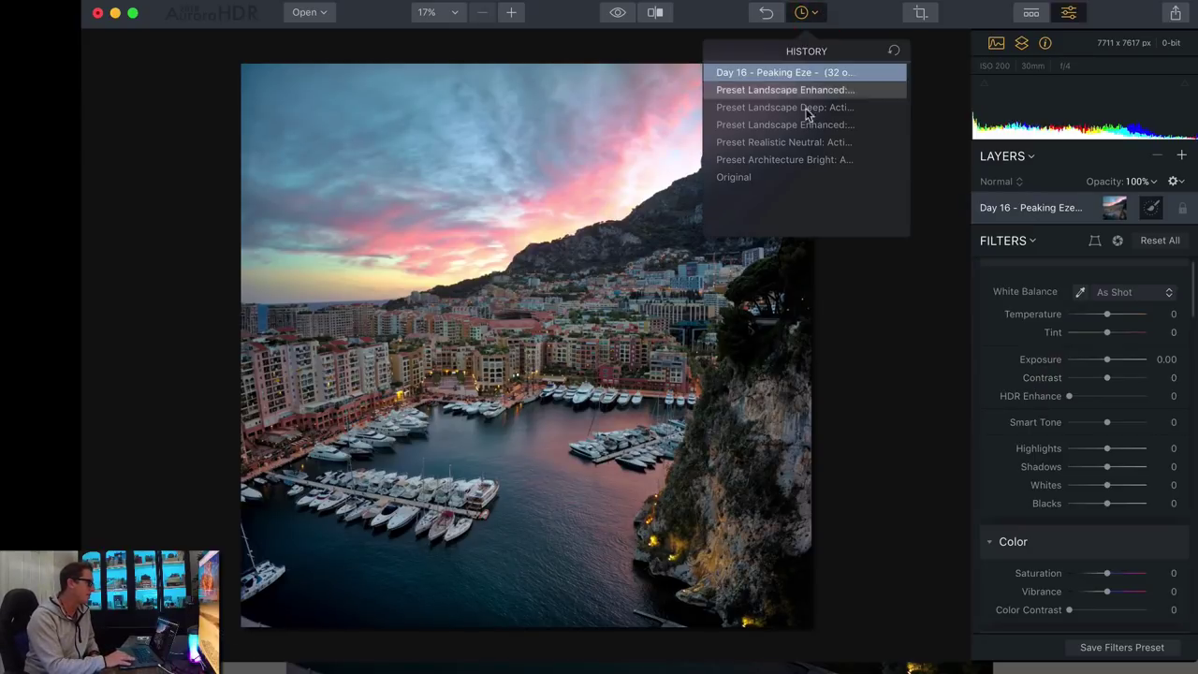
{"action": "left_click", "coordinate": [858, 10]}
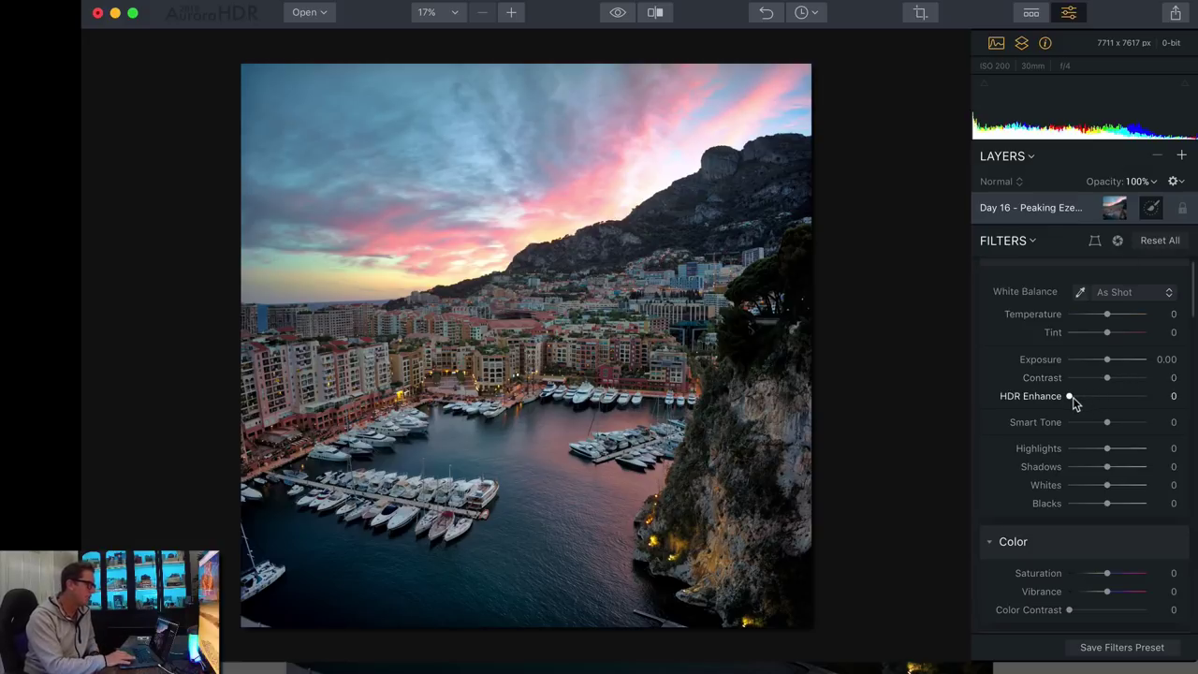
Step: Set HDR Enhance to 47 and Smart Tone to 49 on the harbour photo
{"action": "left_click_drag", "start_coordinate": [1070, 397], "coordinate": [1107, 395]}
{"action": "key", "text": "super+Tab"}
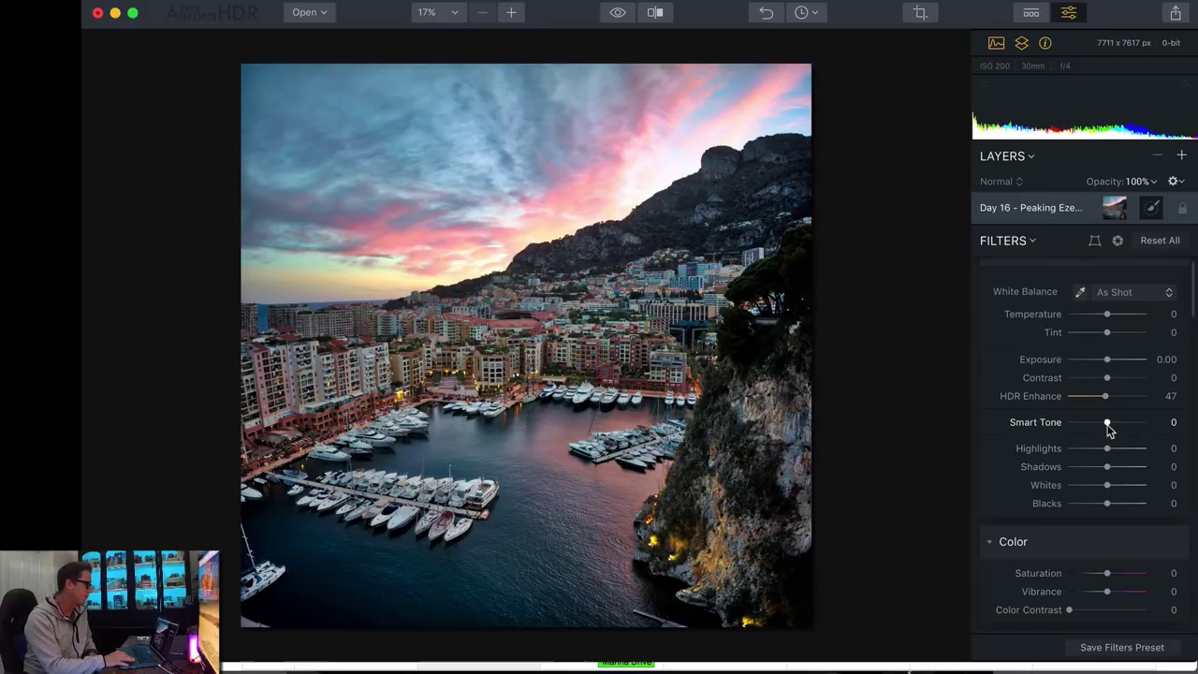
{"action": "mouse_move", "coordinate": [1107, 427]}
{"action": "left_mouse_down"}
{"action": "mouse_move", "coordinate": [1138, 428]}
{"action": "mouse_move", "coordinate": [1125, 423]}
{"action": "left_mouse_up"}
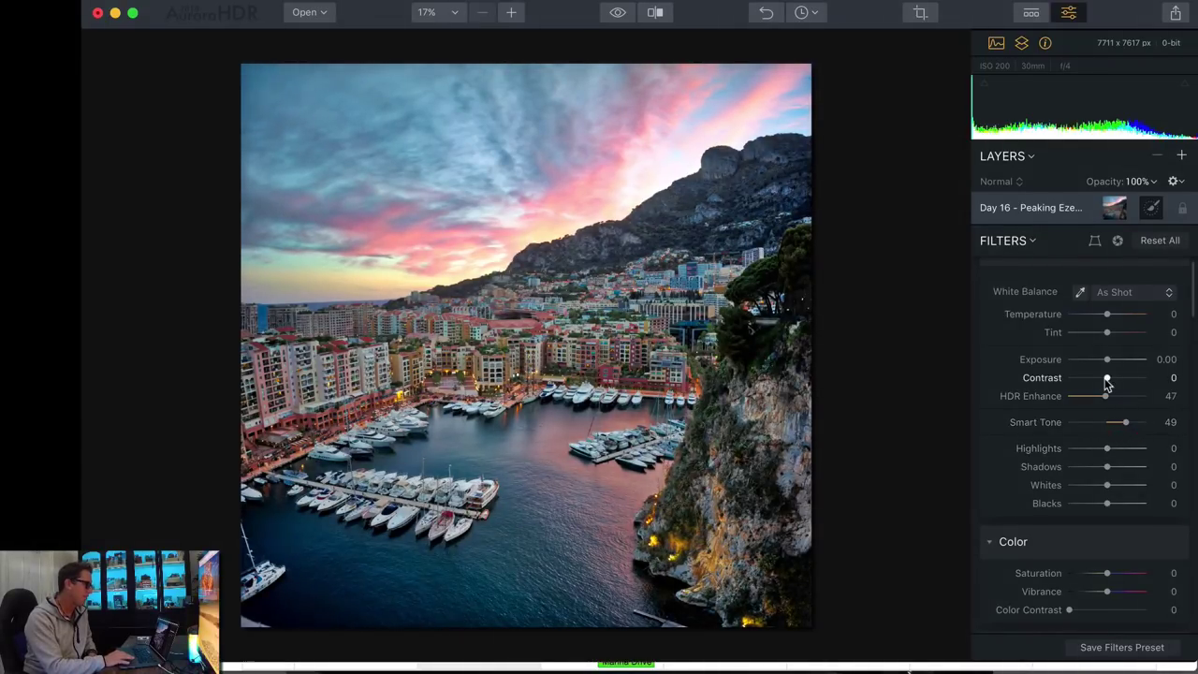
Step: Set Vibrance to 9
{"action": "scroll", "coordinate": [1106, 382], "scroll_direction": "down", "scroll_amount": 2}
{"action": "scroll", "coordinate": [1106, 383], "scroll_direction": "down", "scroll_amount": 2}
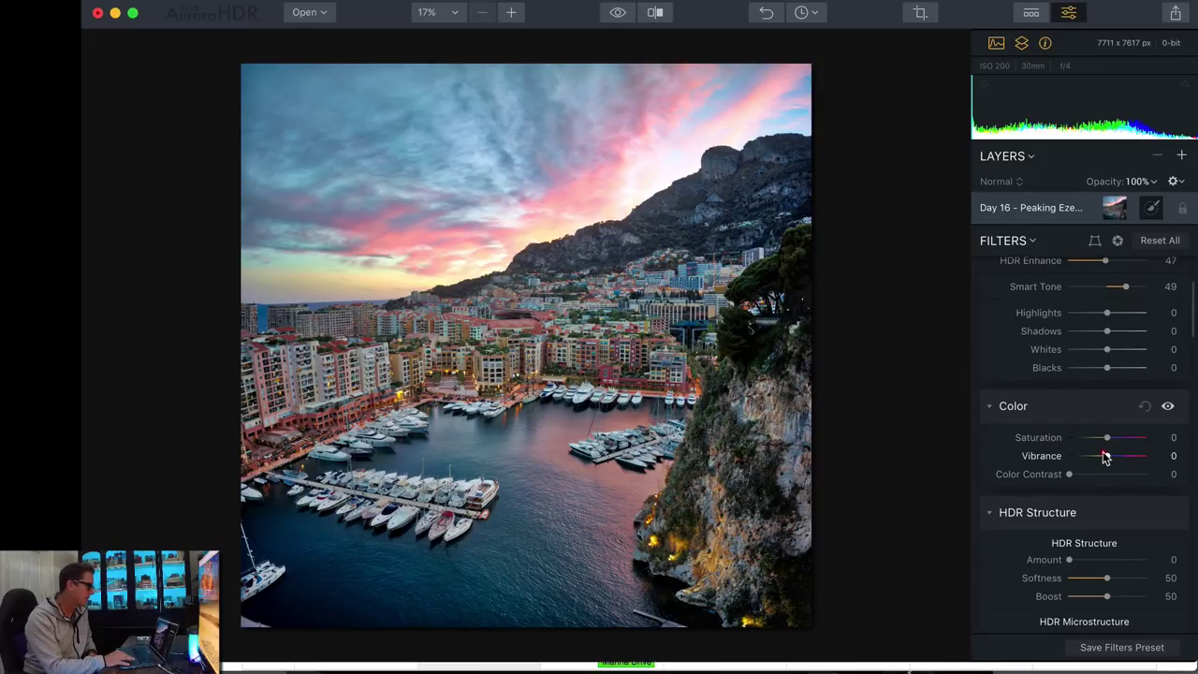
{"action": "left_click_drag", "start_coordinate": [1104, 456], "coordinate": [1109, 457]}
Step: Try a strong HDR Structure, reset it, then set Amount 15 and Softness 62
{"action": "scroll", "coordinate": [1107, 459], "scroll_direction": "down", "scroll_amount": 4}
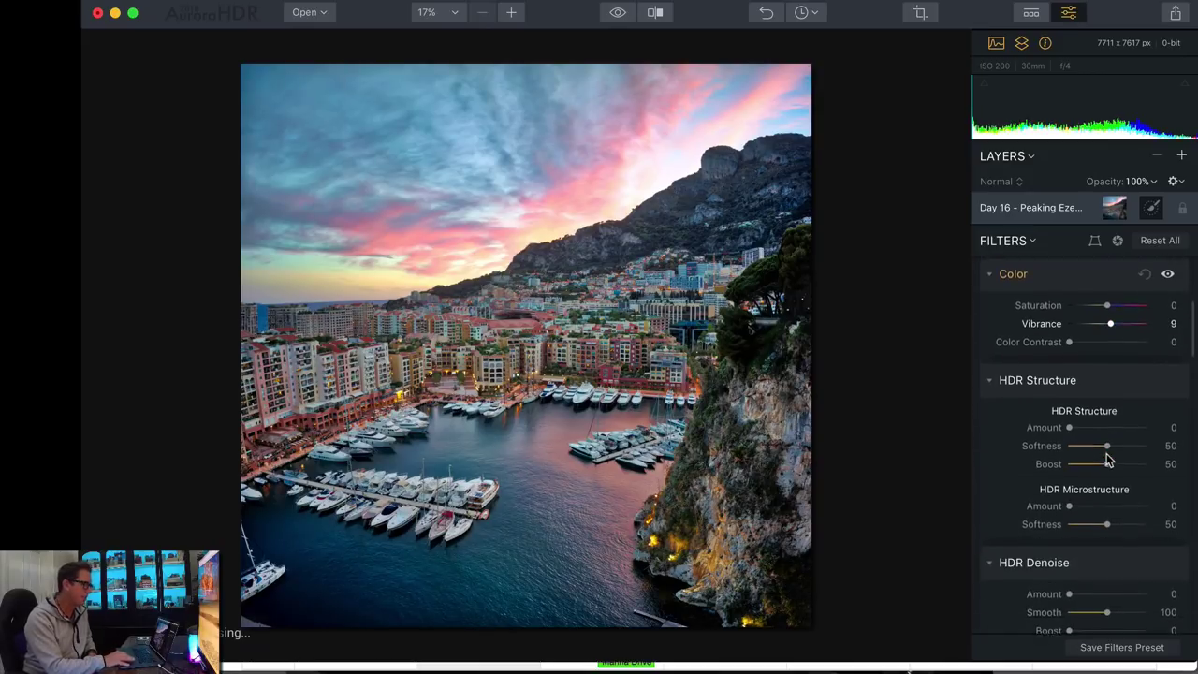
{"action": "scroll", "coordinate": [1107, 459], "scroll_direction": "down", "scroll_amount": 1}
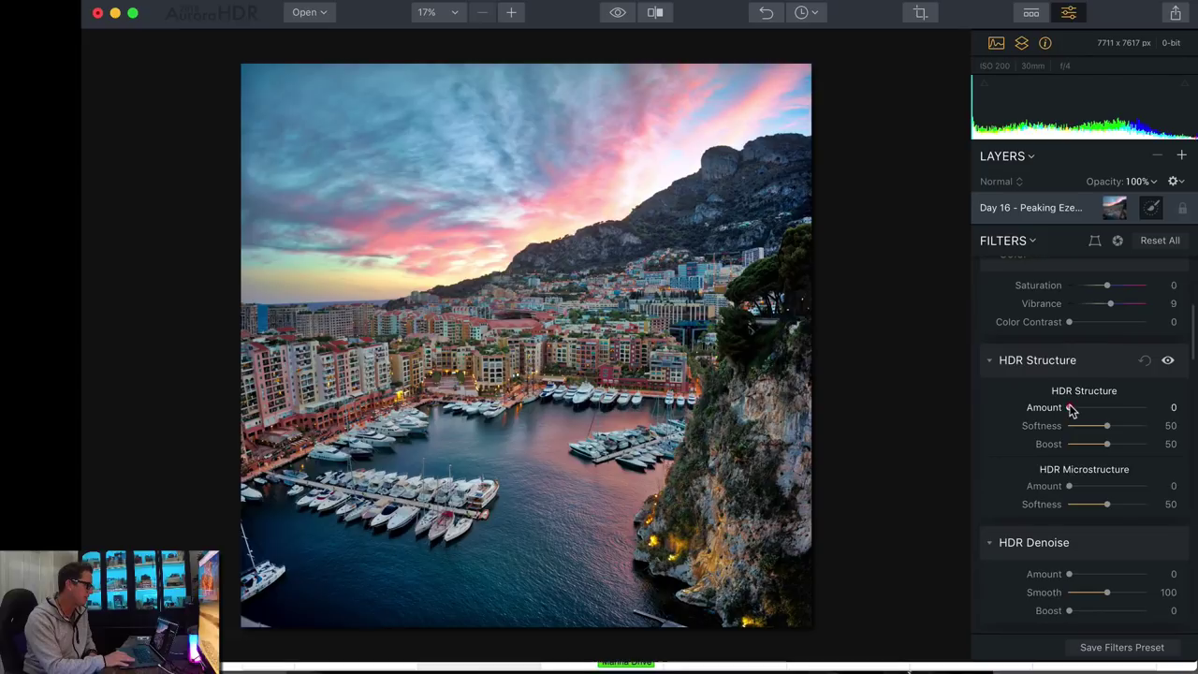
{"action": "left_click_drag", "start_coordinate": [1070, 408], "coordinate": [1136, 428]}
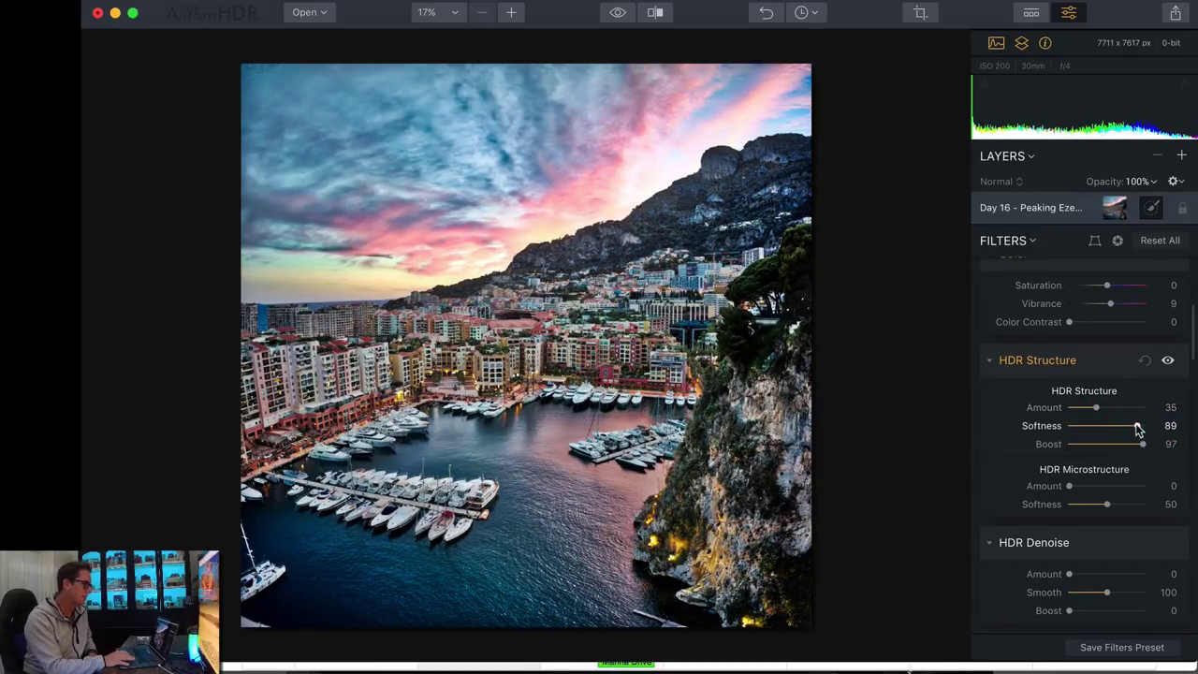
{"action": "left_click", "coordinate": [1143, 362]}
{"action": "left_click_drag", "start_coordinate": [1070, 407], "coordinate": [1119, 429]}
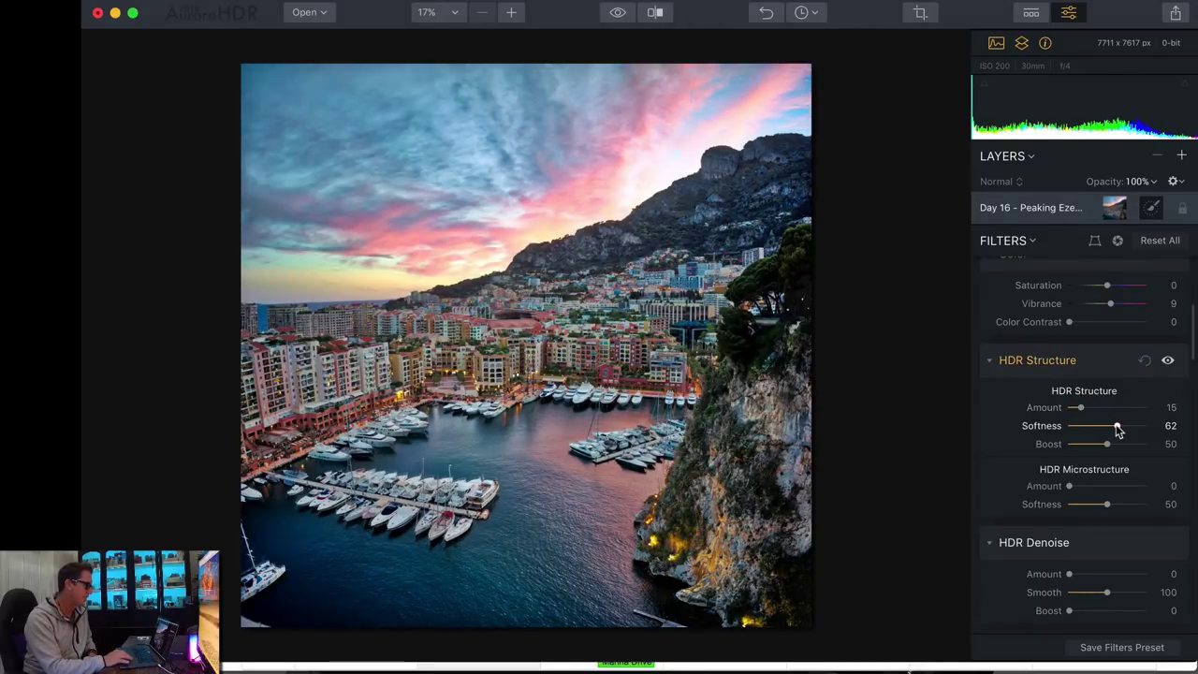
Step: Apply HDR Denoise, toggling it to compare, ending at Amount 21, Smooth 100, Boost 0
{"action": "scroll", "coordinate": [1117, 427], "scroll_direction": "down", "scroll_amount": 4}
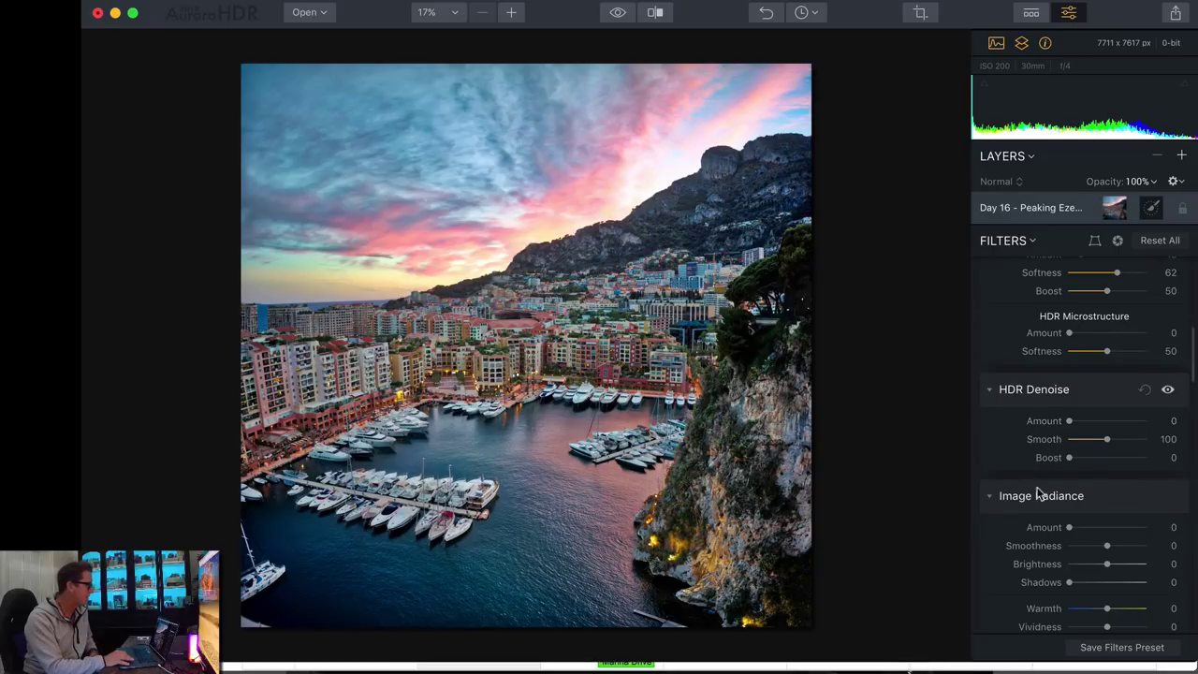
{"action": "left_click_drag", "start_coordinate": [1076, 420], "coordinate": [1163, 422]}
{"action": "left_click_drag", "start_coordinate": [1072, 457], "coordinate": [1147, 421]}
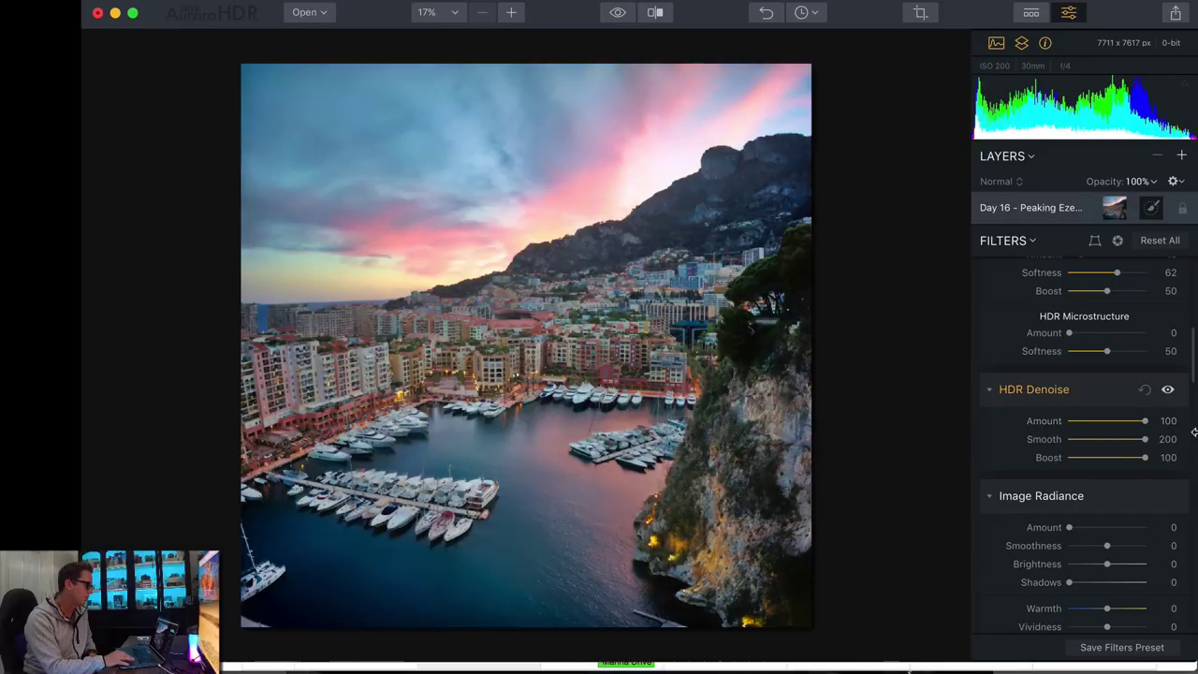
{"action": "left_click", "coordinate": [1168, 391]}
{"action": "left_click", "coordinate": [1168, 391]}
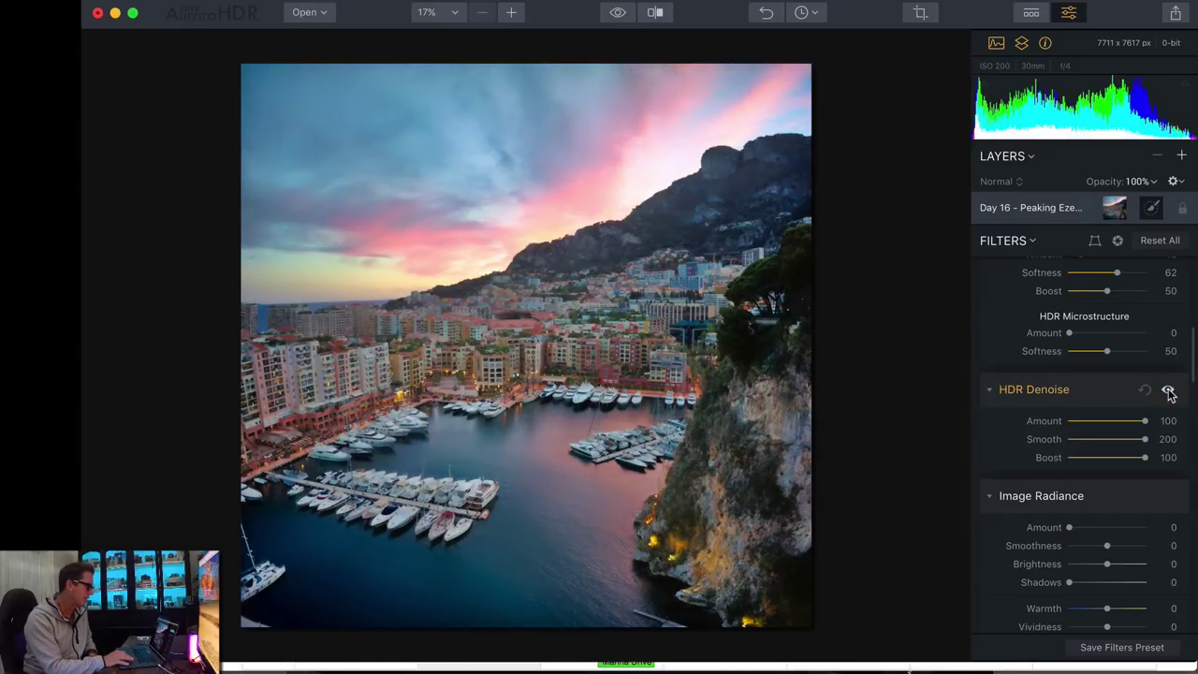
{"action": "left_click", "coordinate": [1167, 391]}
{"action": "left_click", "coordinate": [1168, 391]}
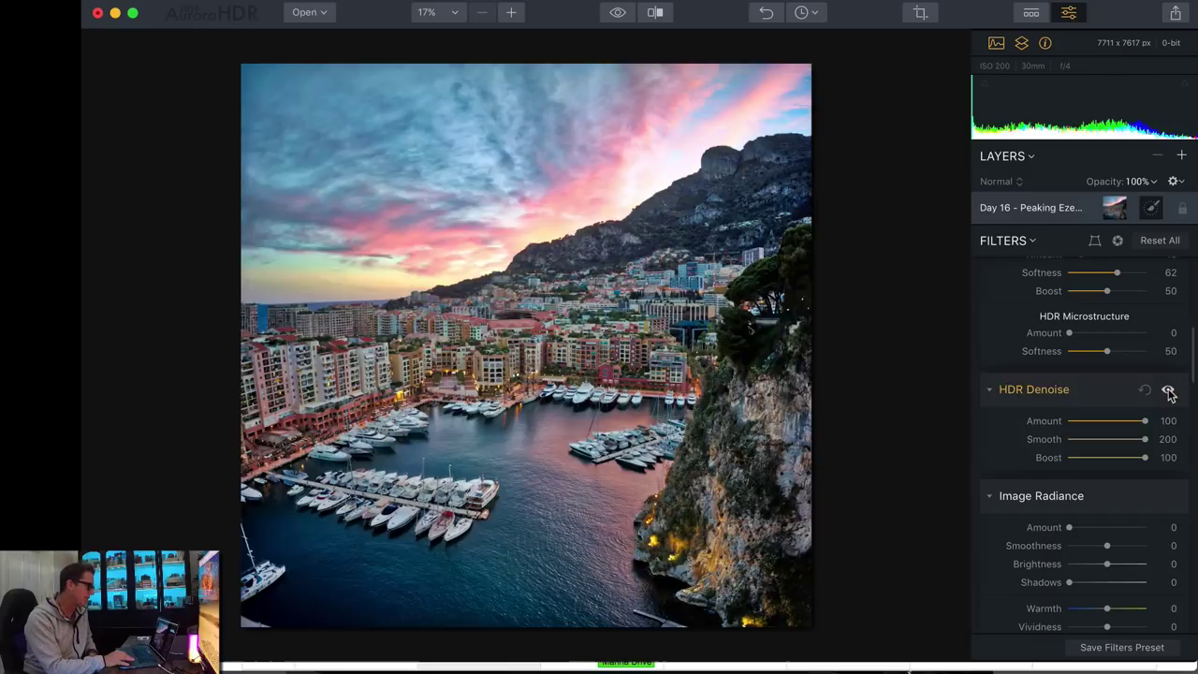
{"action": "left_click_drag", "start_coordinate": [1143, 430], "coordinate": [1088, 424]}
{"action": "left_click", "coordinate": [1145, 391]}
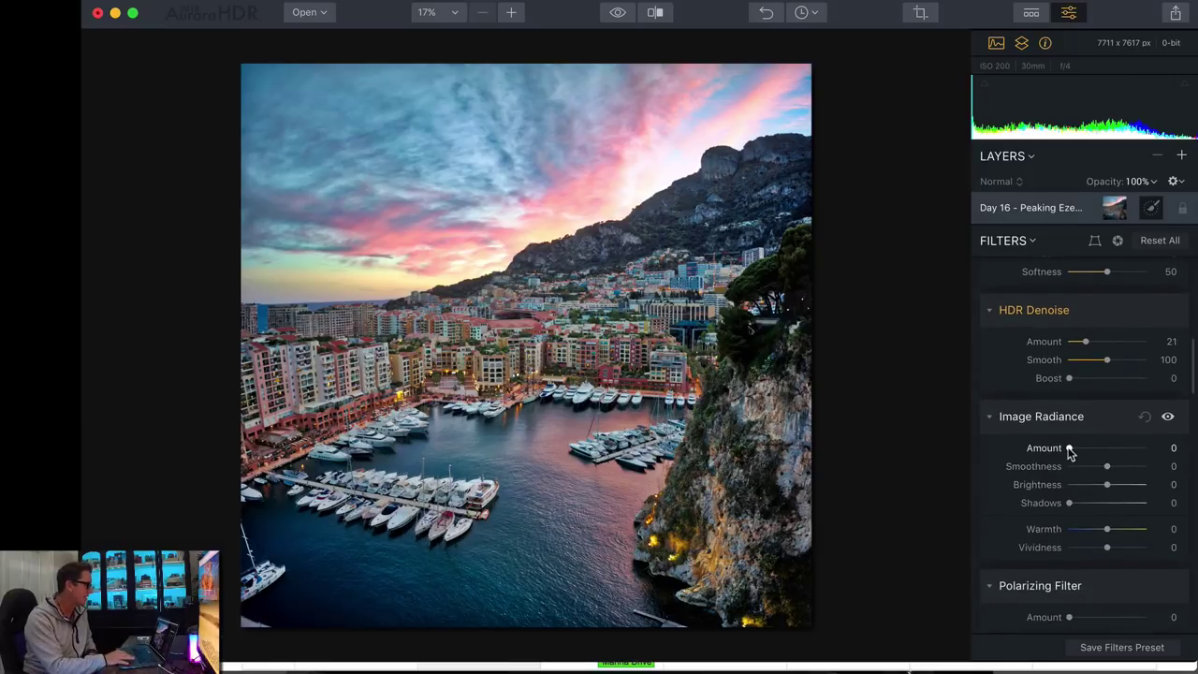
Step: Set Image Radiance Amount to 30 and Shadows to 33
{"action": "left_click_drag", "start_coordinate": [1069, 449], "coordinate": [1091, 451]}
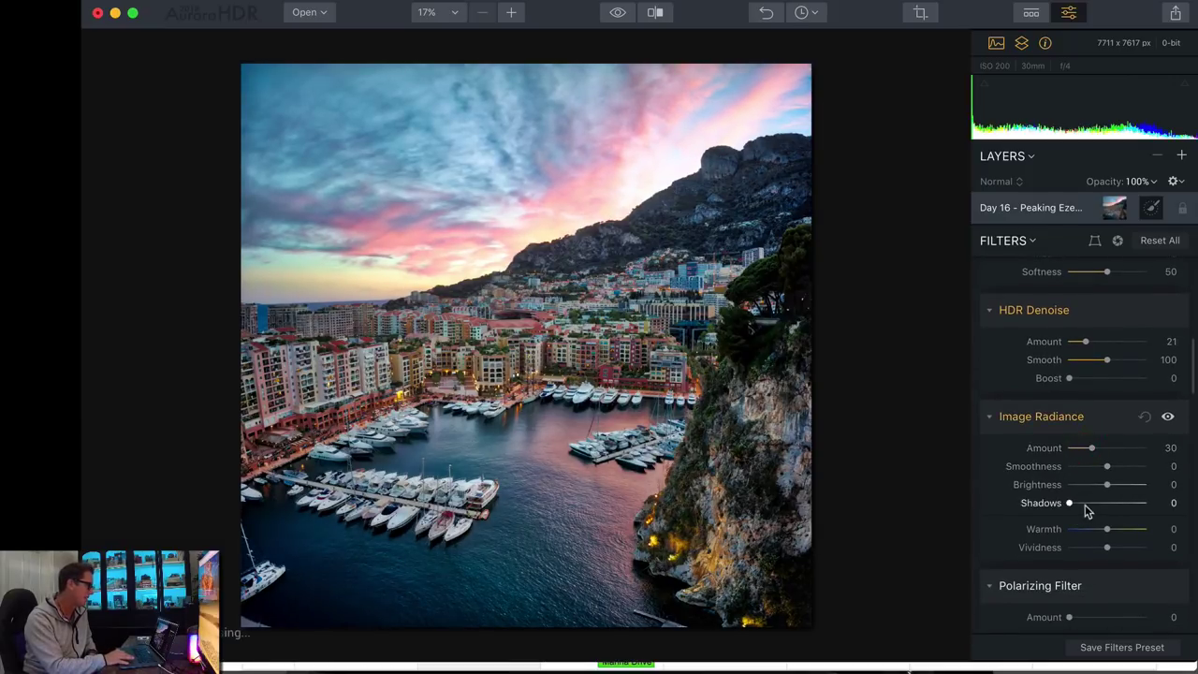
{"action": "mouse_move", "coordinate": [1070, 502]}
{"action": "left_mouse_down"}
{"action": "mouse_move", "coordinate": [1107, 502]}
{"action": "mouse_move", "coordinate": [1094, 503]}
{"action": "left_mouse_up"}
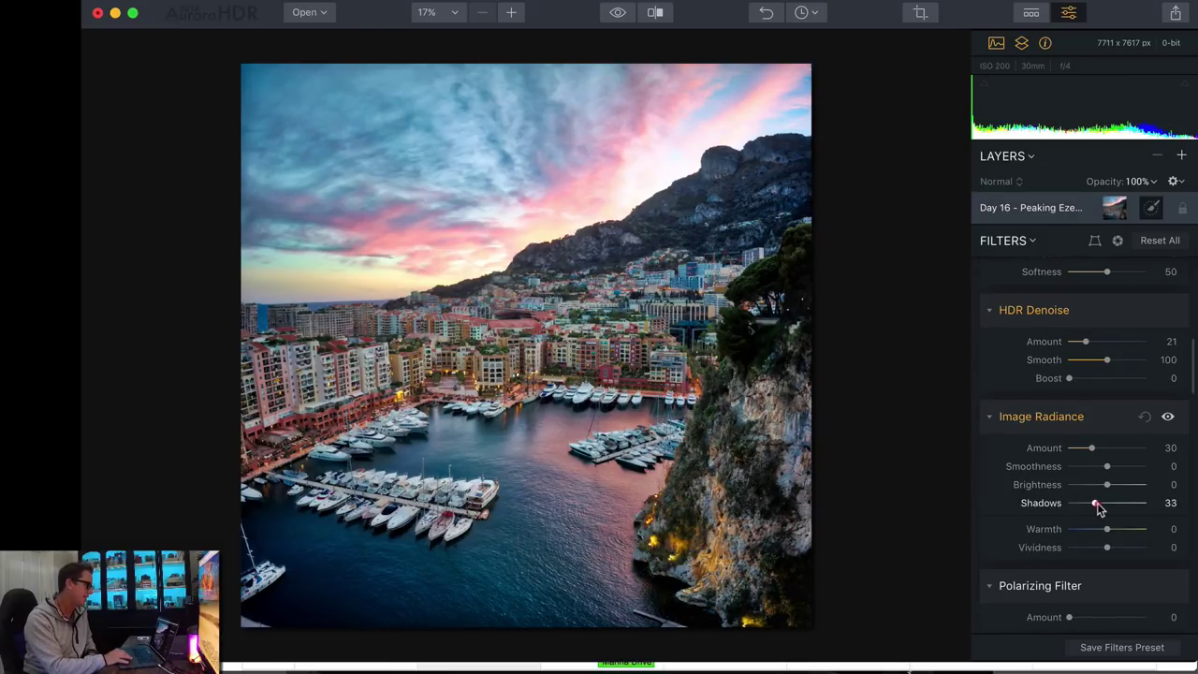
{"action": "scroll", "coordinate": [1100, 509], "scroll_direction": "down", "scroll_amount": 2}
{"action": "scroll", "coordinate": [1090, 520], "scroll_direction": "down", "scroll_amount": 2}
{"action": "scroll", "coordinate": [1075, 540], "scroll_direction": "down", "scroll_amount": 4}
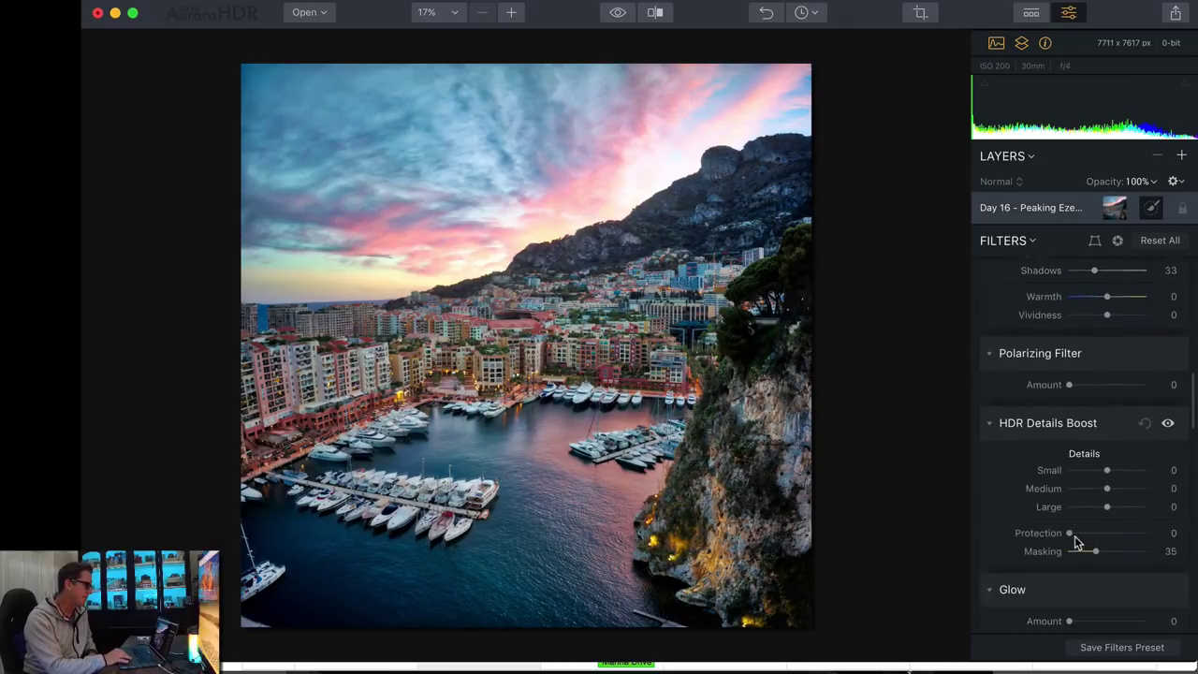
{"action": "scroll", "coordinate": [1074, 543], "scroll_direction": "down", "scroll_amount": 1}
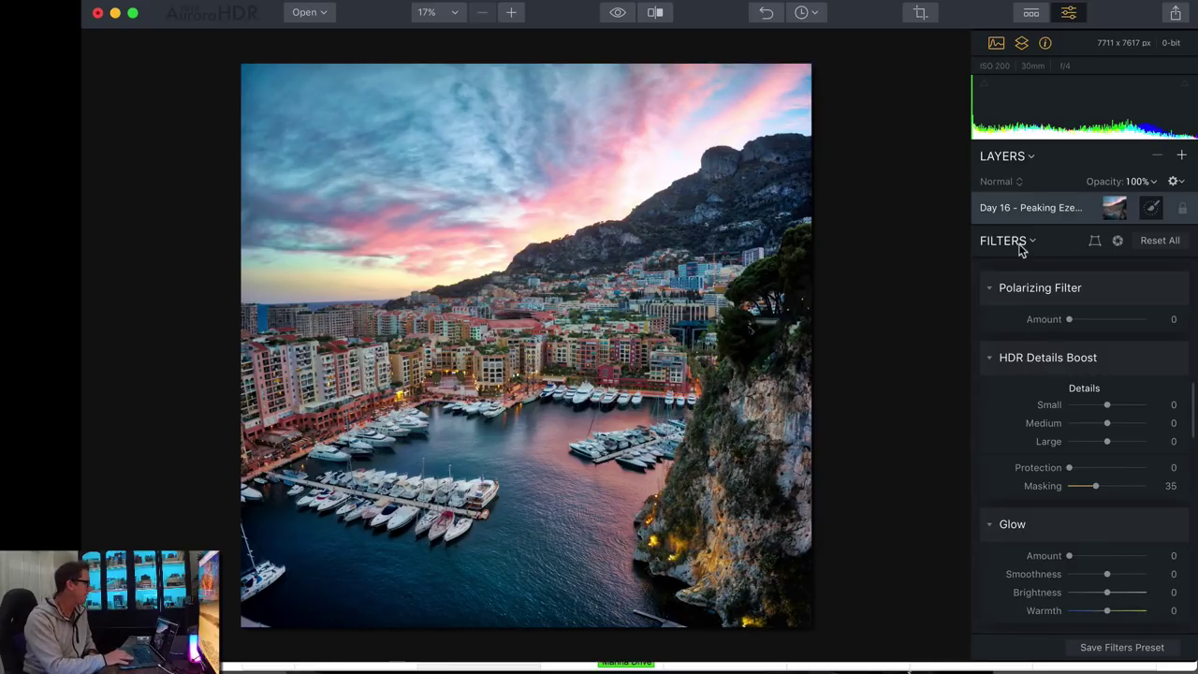
Step: Zoom the photo to 200% and pan to the moored yachts and quay
{"action": "left_click", "coordinate": [327, 13]}
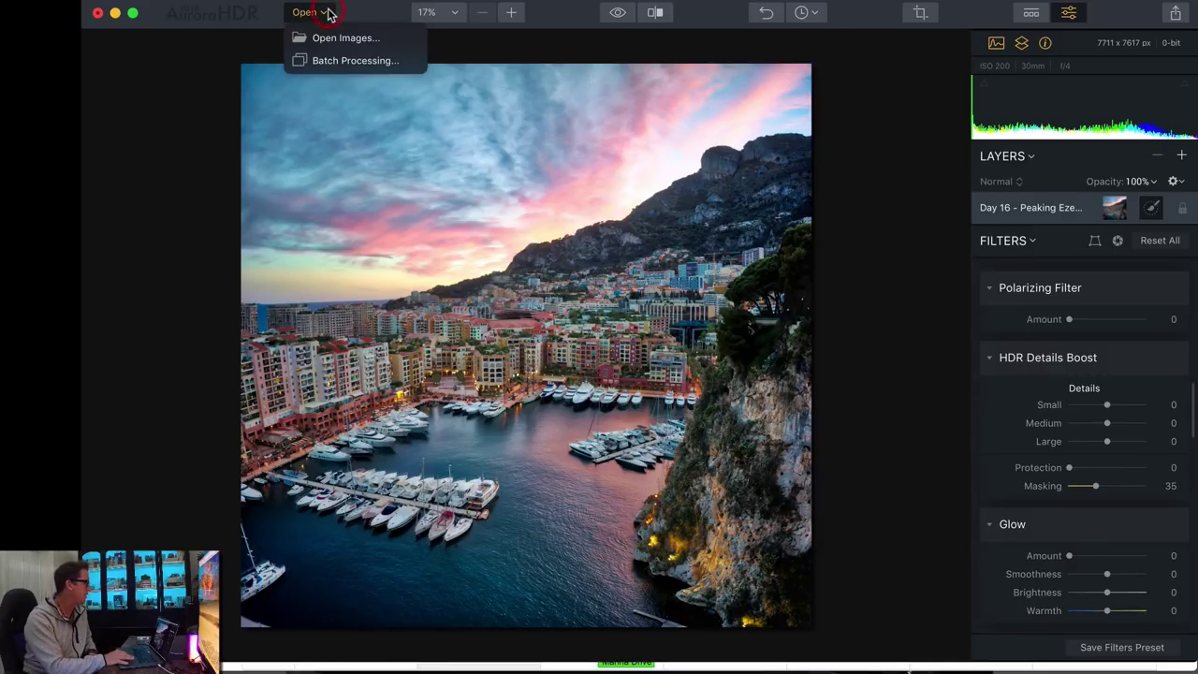
{"action": "left_click", "coordinate": [370, 13]}
{"action": "left_click", "coordinate": [457, 13]}
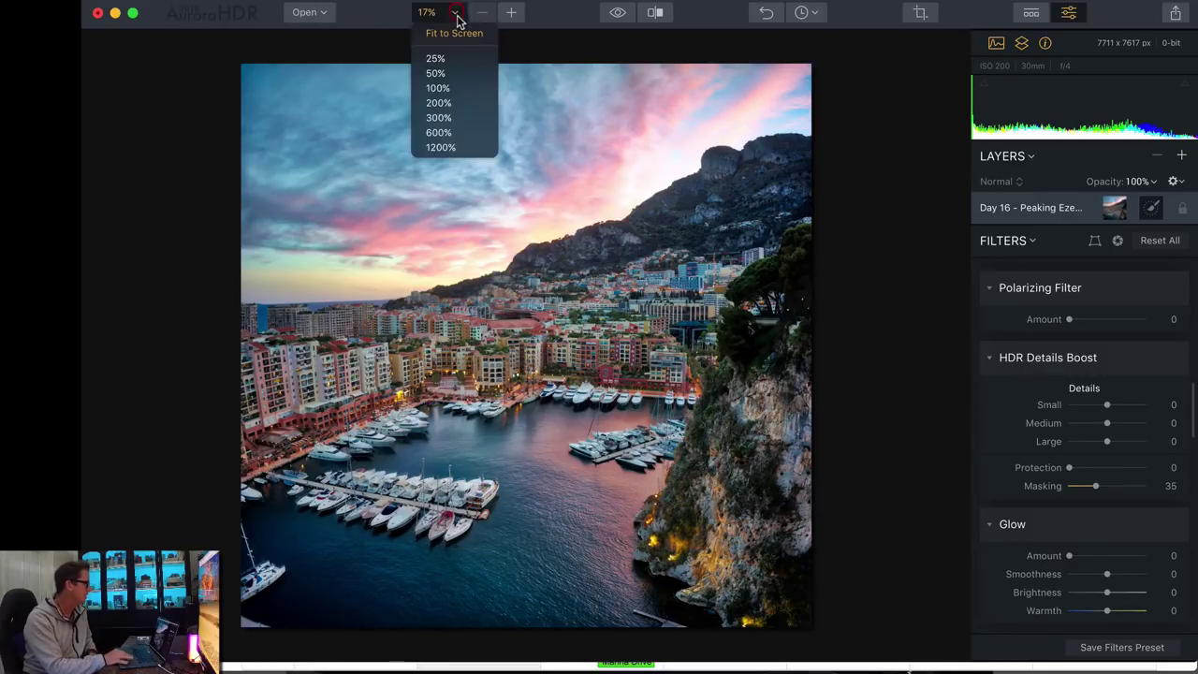
{"action": "left_click", "coordinate": [443, 101]}
{"action": "left_click_drag", "start_coordinate": [540, 534], "coordinate": [717, 272]}
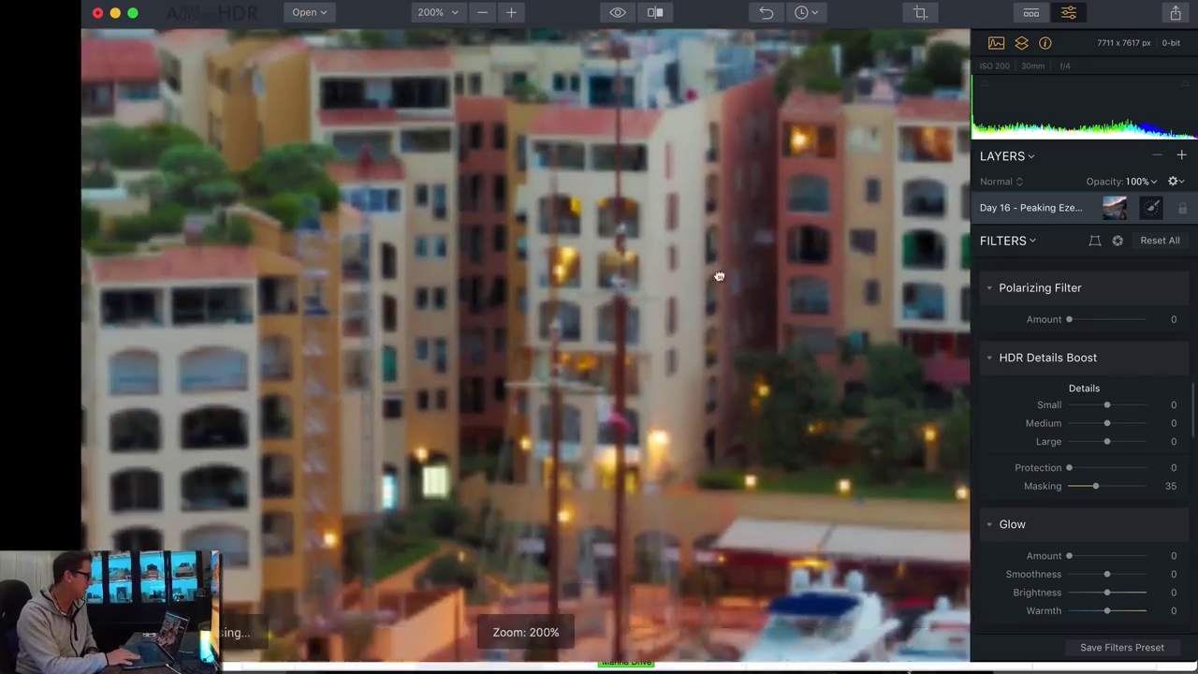
{"action": "left_click_drag", "start_coordinate": [515, 428], "coordinate": [695, 170]}
{"action": "left_click_drag", "start_coordinate": [195, 80], "coordinate": [434, 53]}
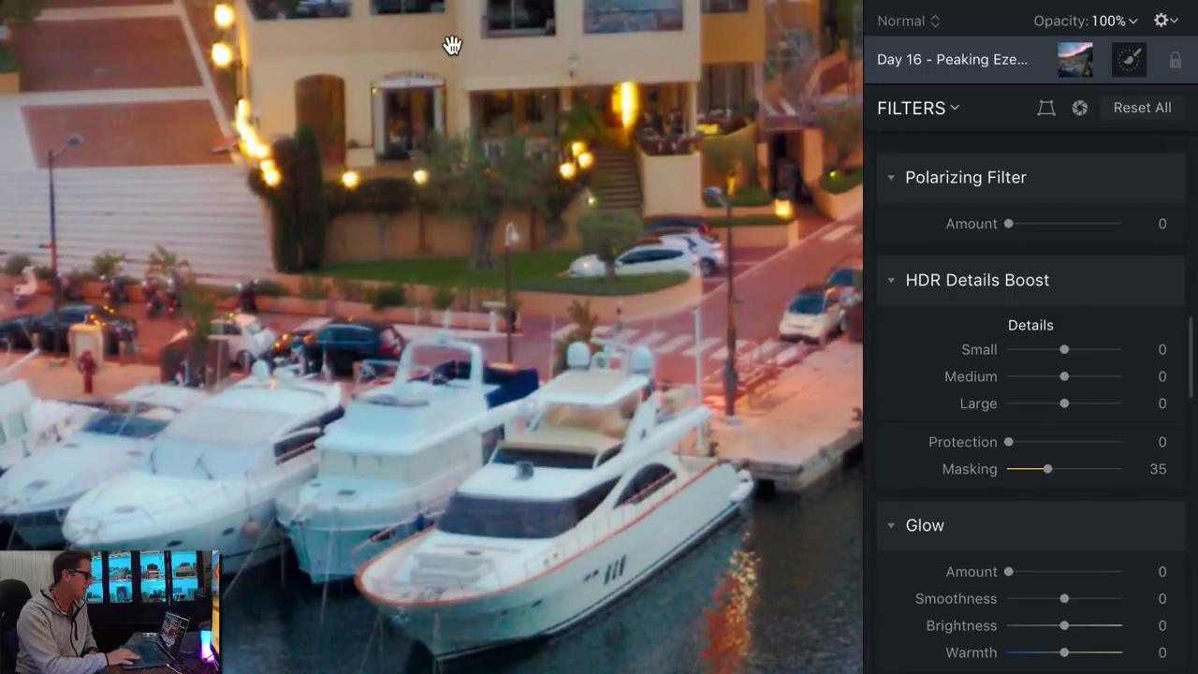
{"action": "left_click_drag", "start_coordinate": [477, 69], "coordinate": [474, 115]}
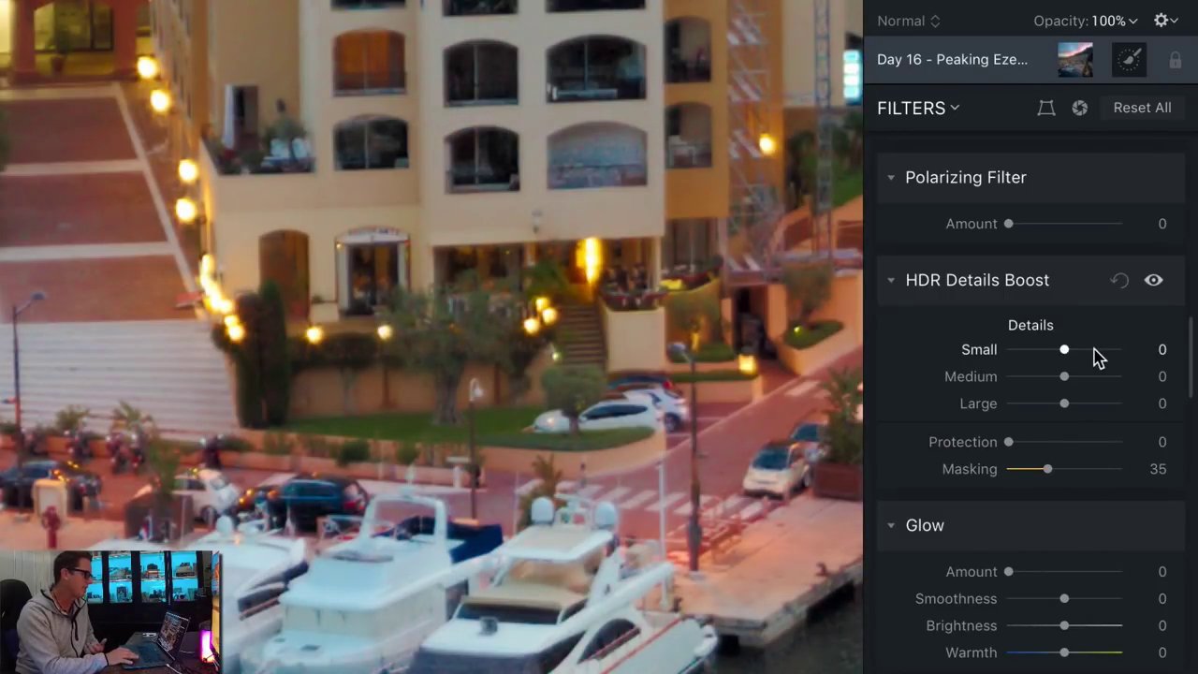
Step: Raise the HDR Details Boost small-detail slider and toggle the filter off and on to compare
{"action": "left_click_drag", "start_coordinate": [1064, 349], "coordinate": [1111, 415]}
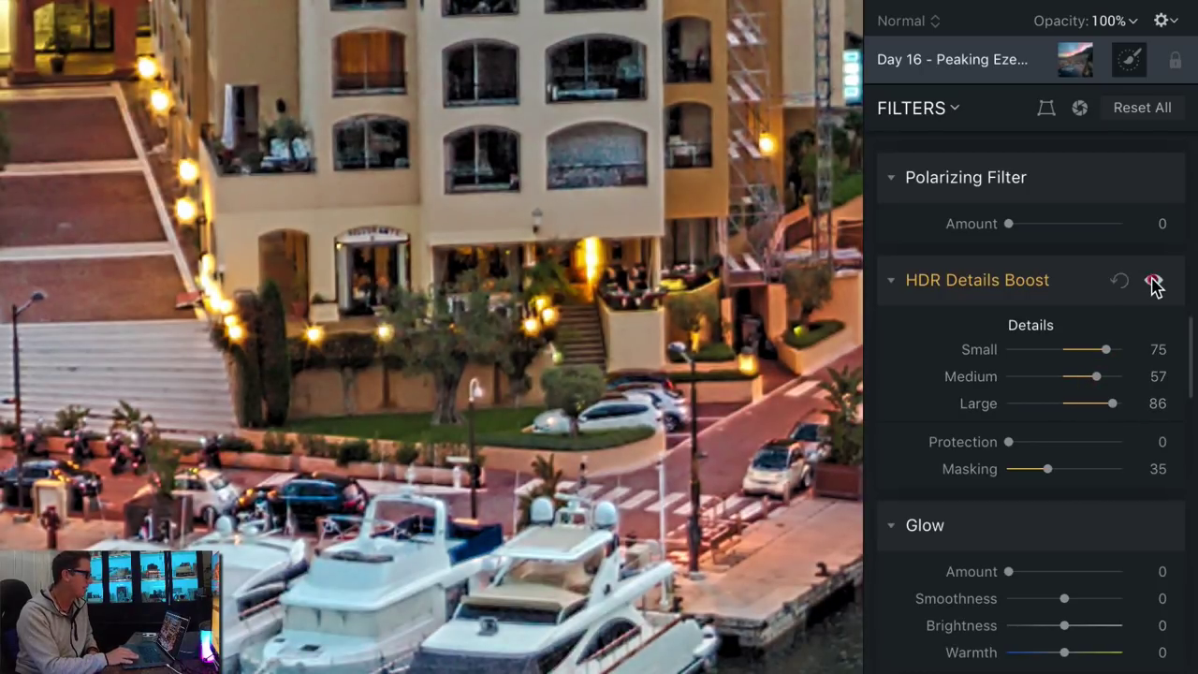
{"action": "left_click", "coordinate": [1153, 281]}
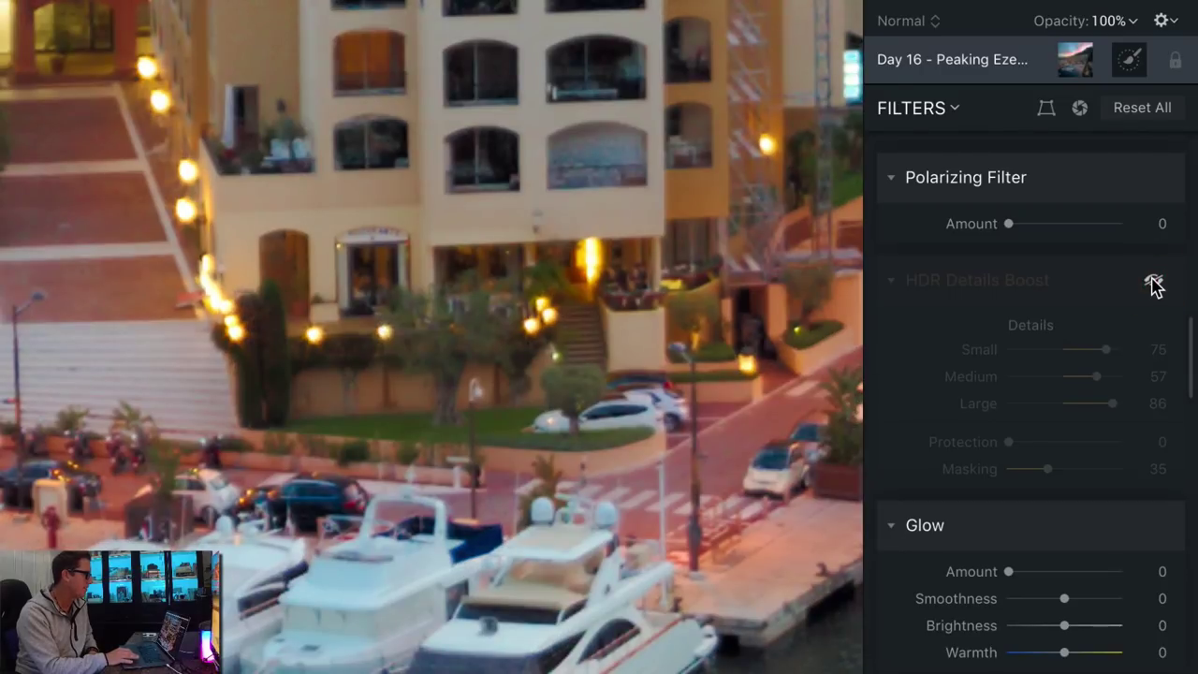
{"action": "left_click", "coordinate": [1152, 280]}
{"action": "left_click", "coordinate": [1153, 281]}
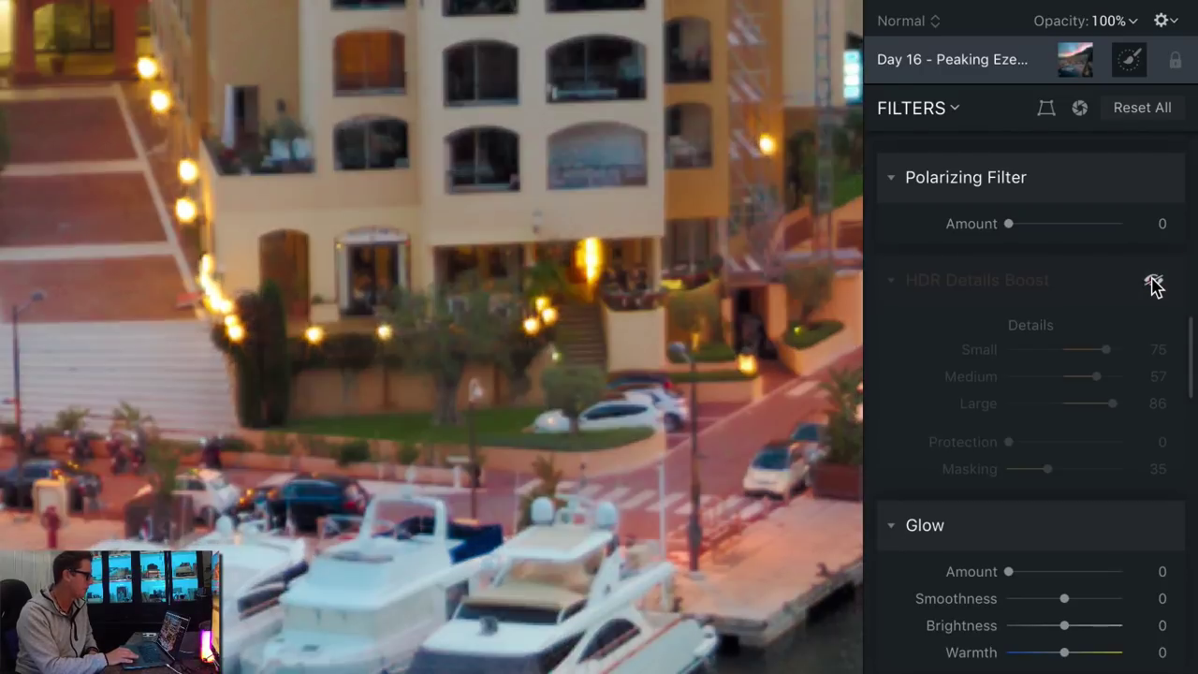
{"action": "left_click", "coordinate": [1153, 281]}
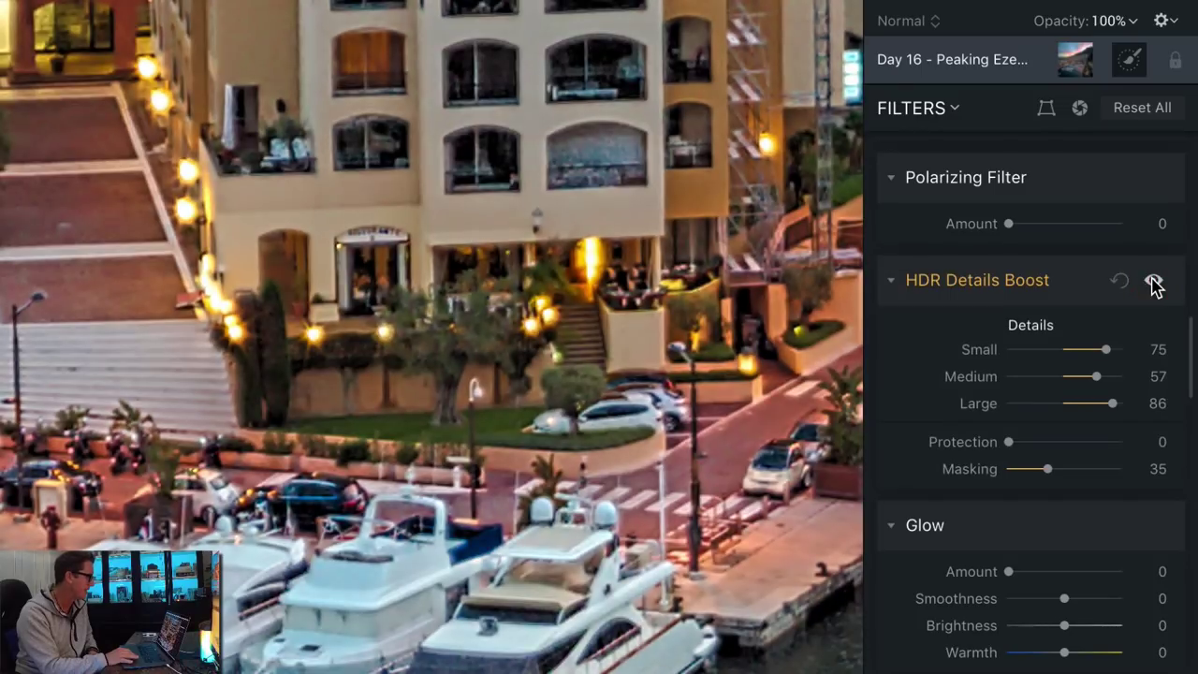
{"action": "left_click", "coordinate": [1153, 280]}
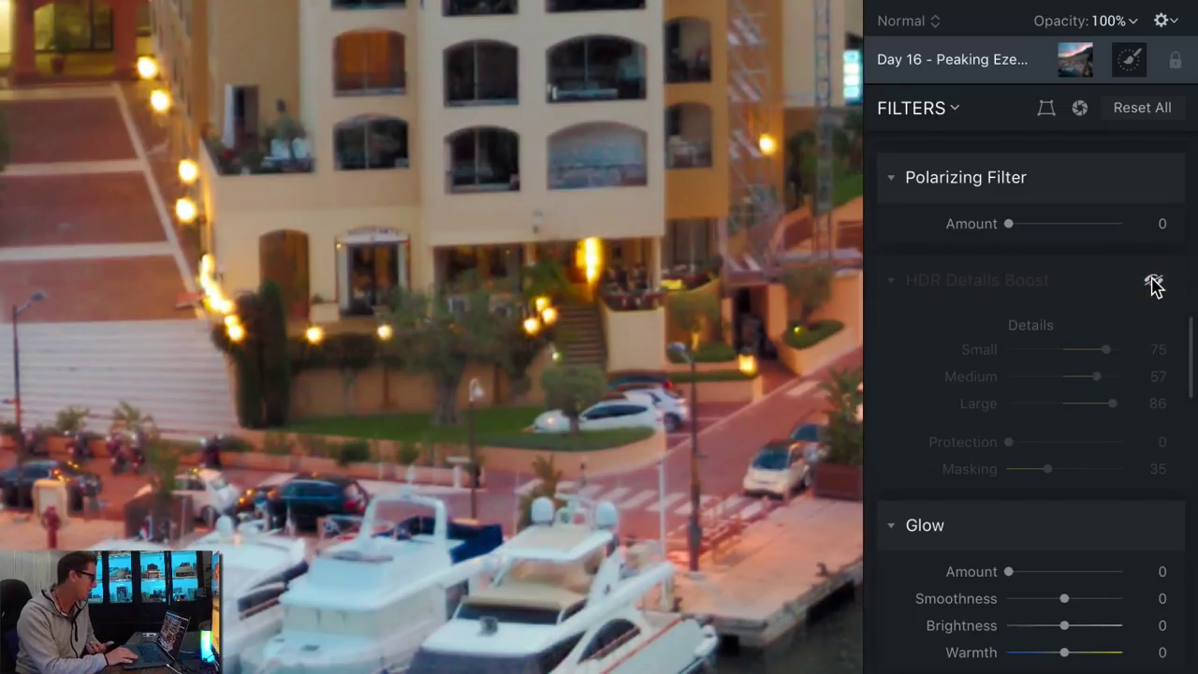
{"action": "left_click", "coordinate": [1153, 281]}
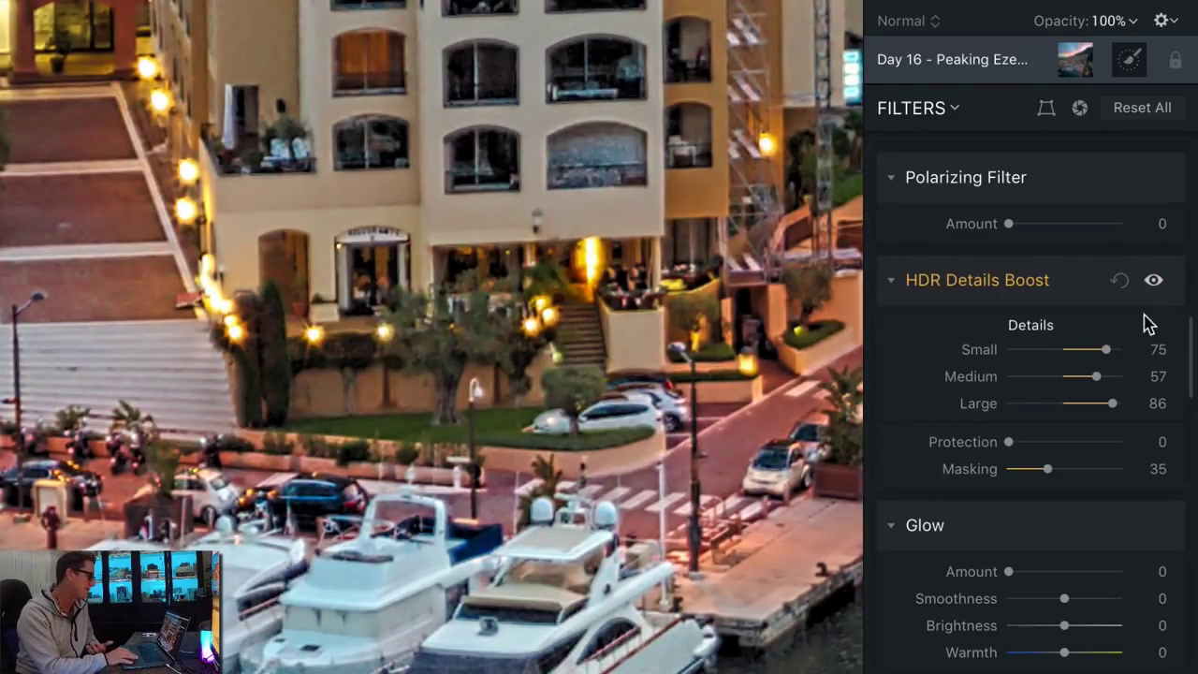
{"action": "left_click", "coordinate": [1153, 290]}
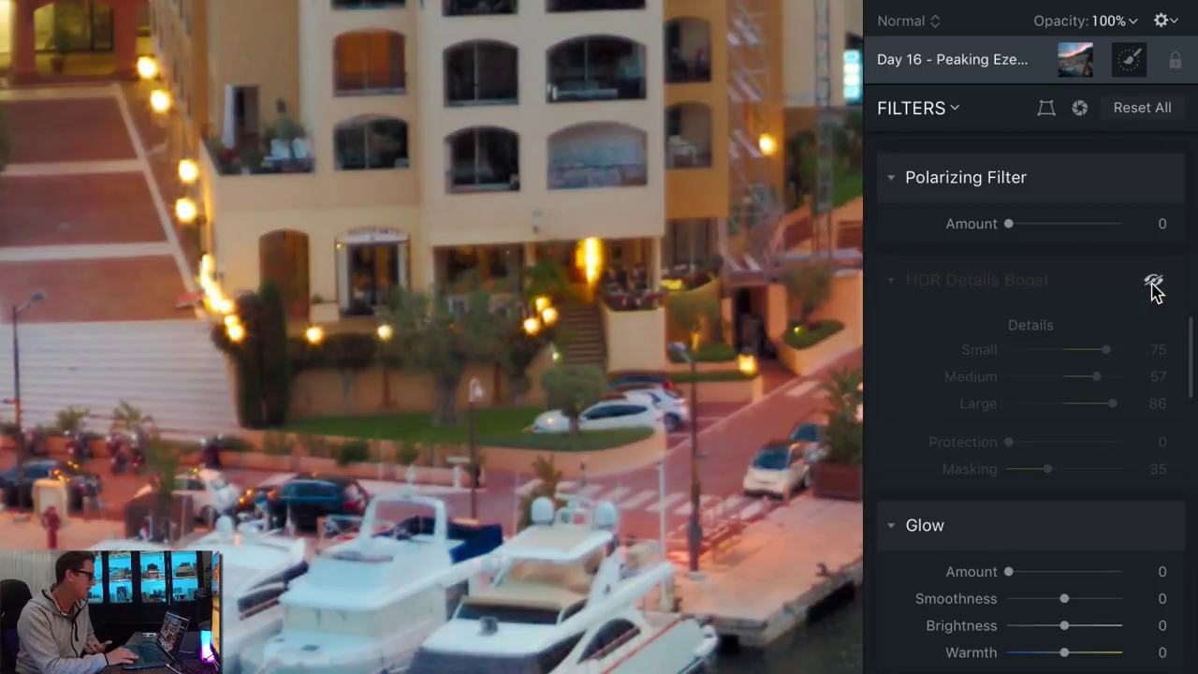
{"action": "left_click", "coordinate": [1155, 291]}
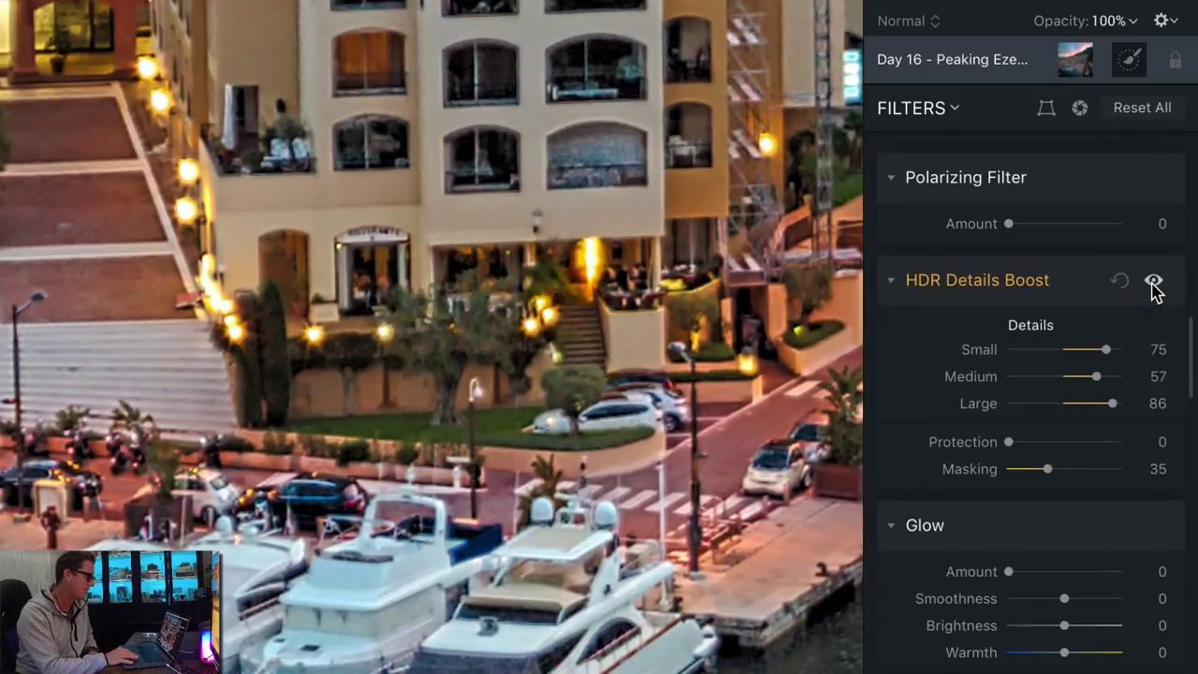
Step: Settle HDR Details Boost at Small 34 and Large 75
{"action": "left_click_drag", "start_coordinate": [1106, 349], "coordinate": [1083, 350]}
{"action": "left_click", "coordinate": [1110, 405]}
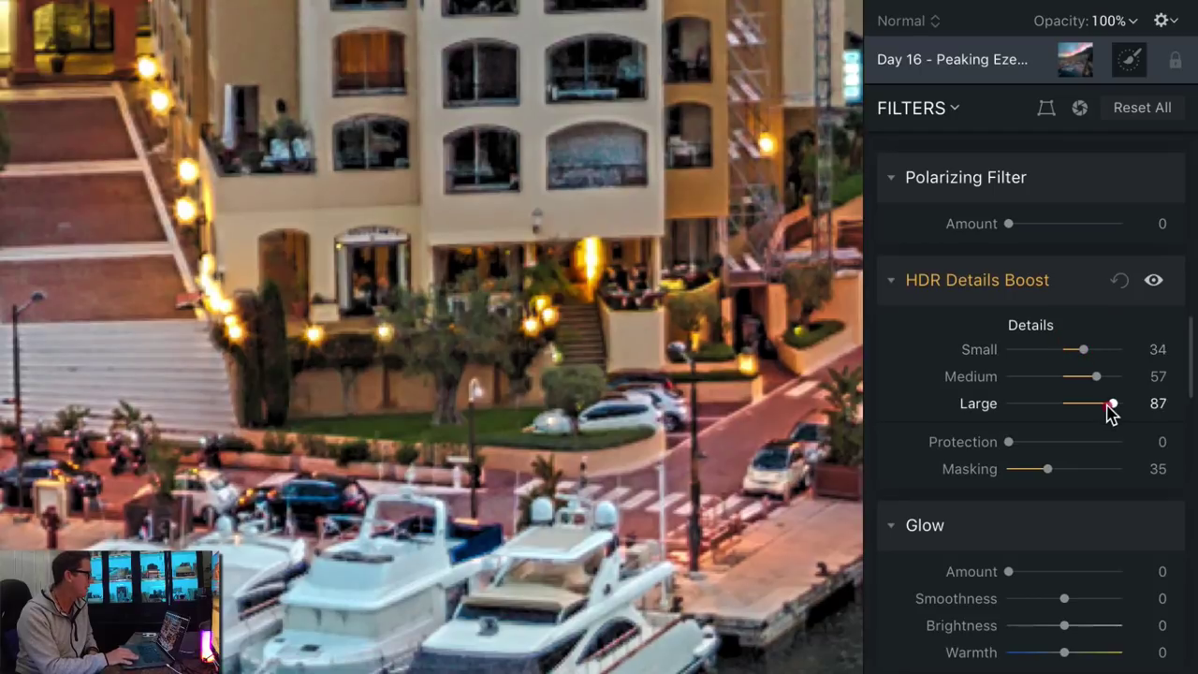
{"action": "left_click_drag", "start_coordinate": [1107, 404], "coordinate": [1102, 406]}
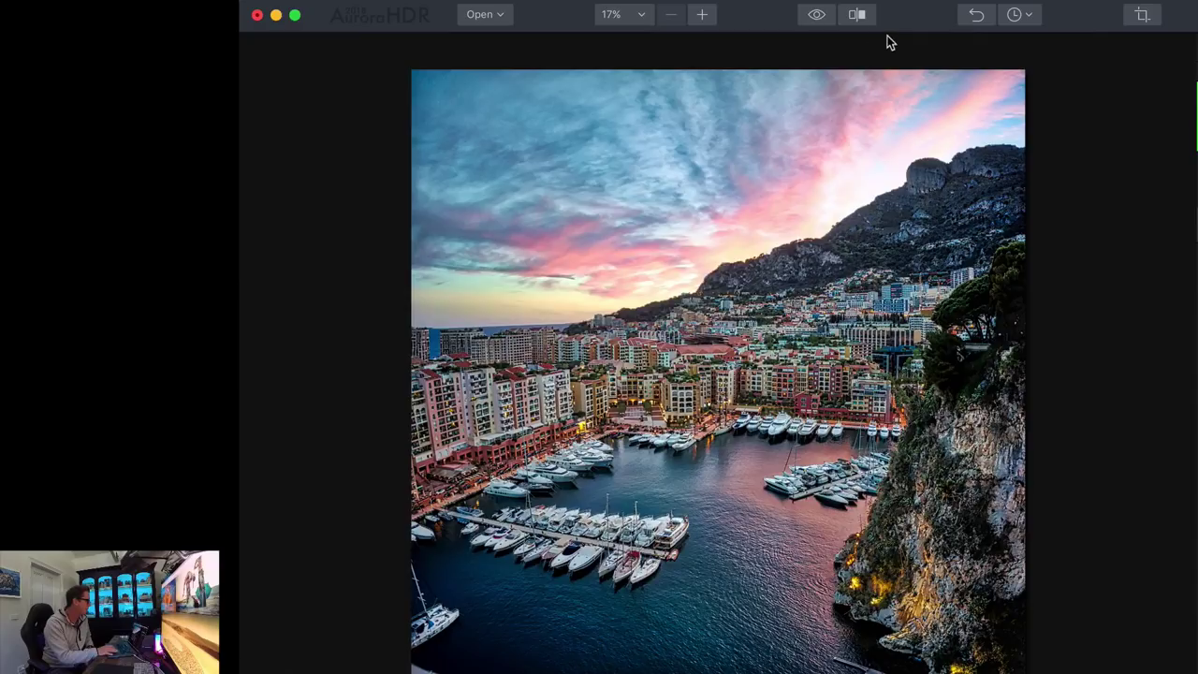
Step: Flip between original and edit, then drag a split before/after divider across the harbour
{"action": "left_click", "coordinate": [815, 17]}
{"action": "left_click", "coordinate": [815, 17]}
{"action": "left_click", "coordinate": [815, 17]}
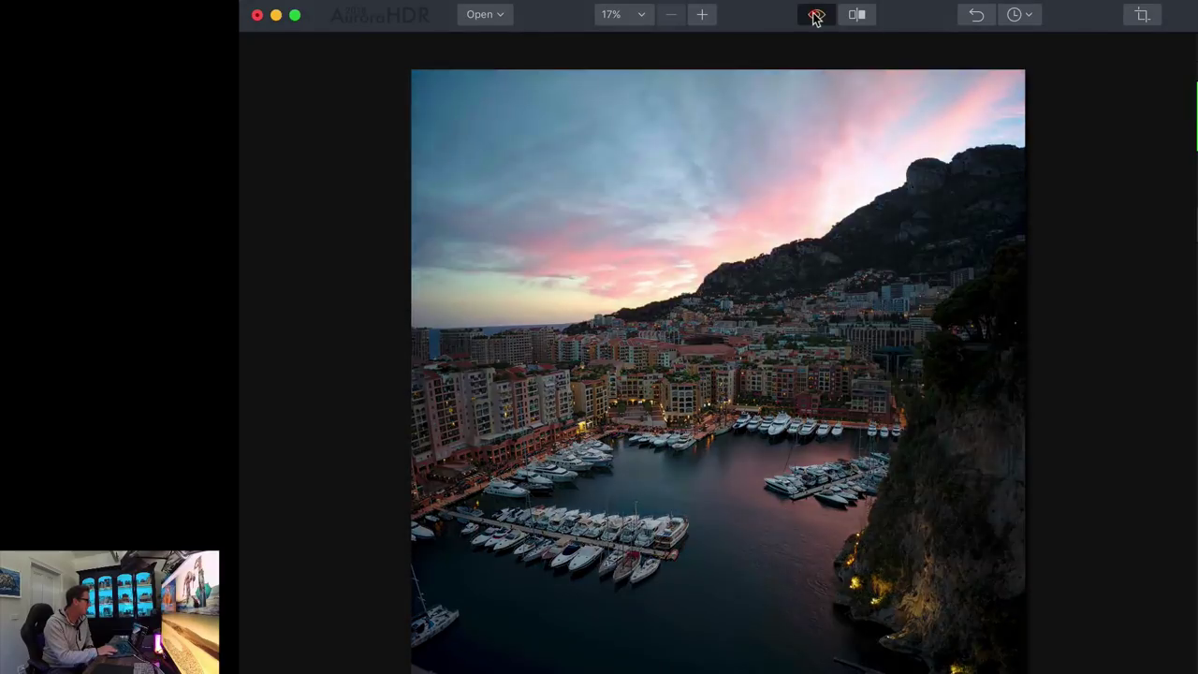
{"action": "left_click", "coordinate": [815, 17]}
{"action": "left_click", "coordinate": [853, 15]}
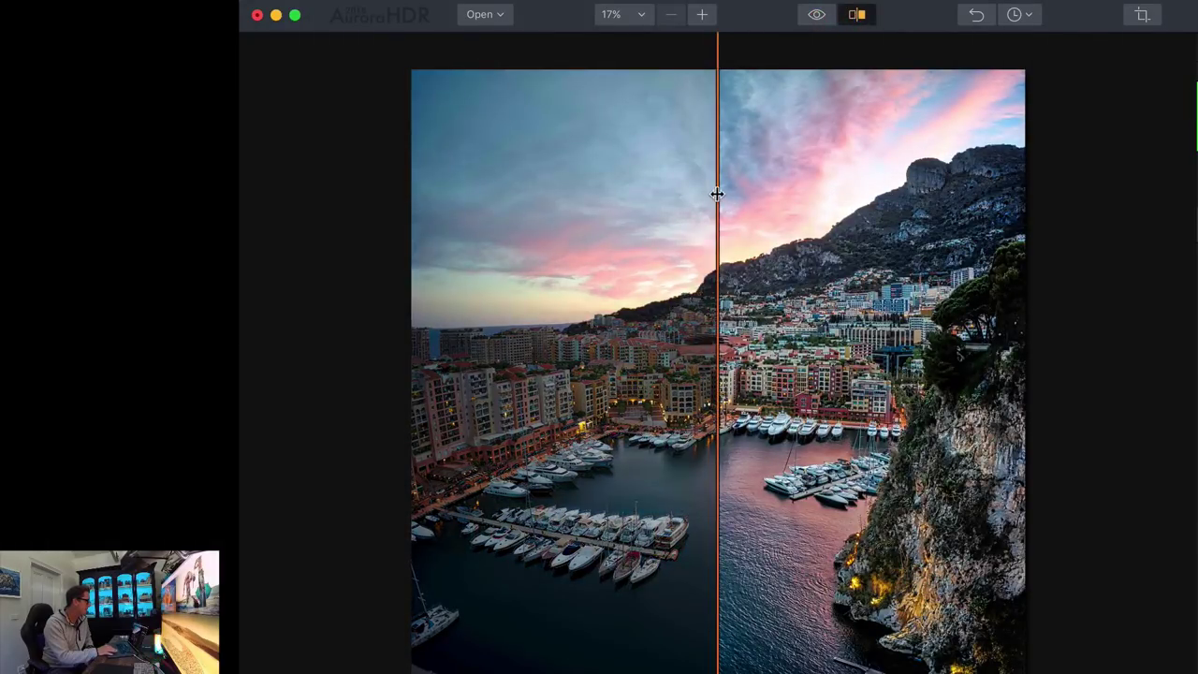
{"action": "left_click_drag", "start_coordinate": [730, 190], "coordinate": [477, 115]}
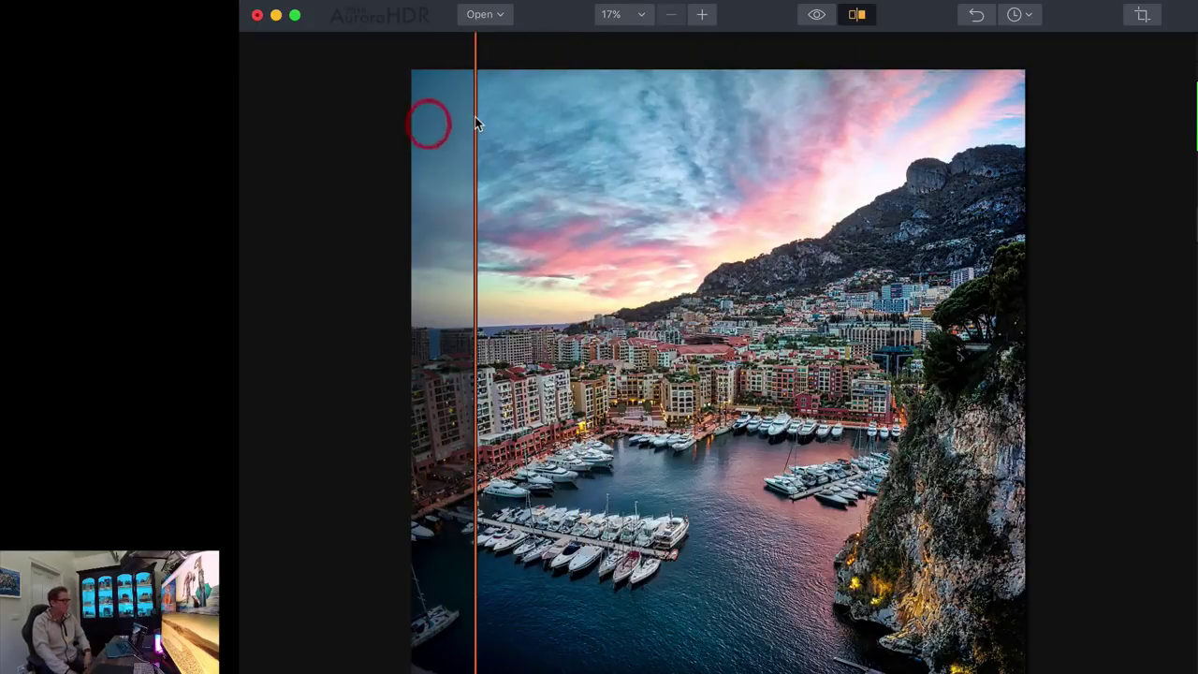